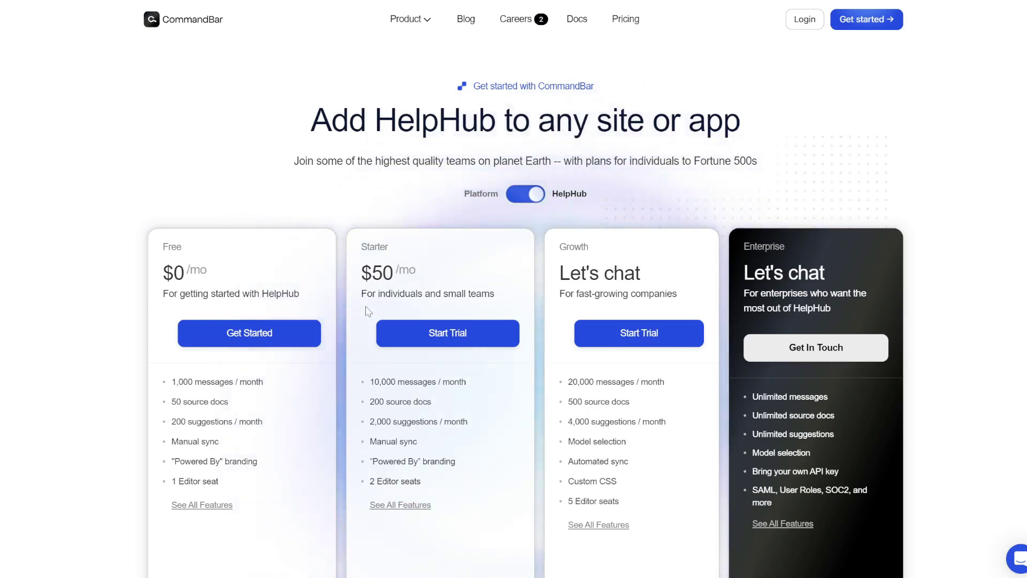
- Pick the Free HelpHub plan, then sign in to an existing CommandBar account instead of signing up
left_click(284, 331)
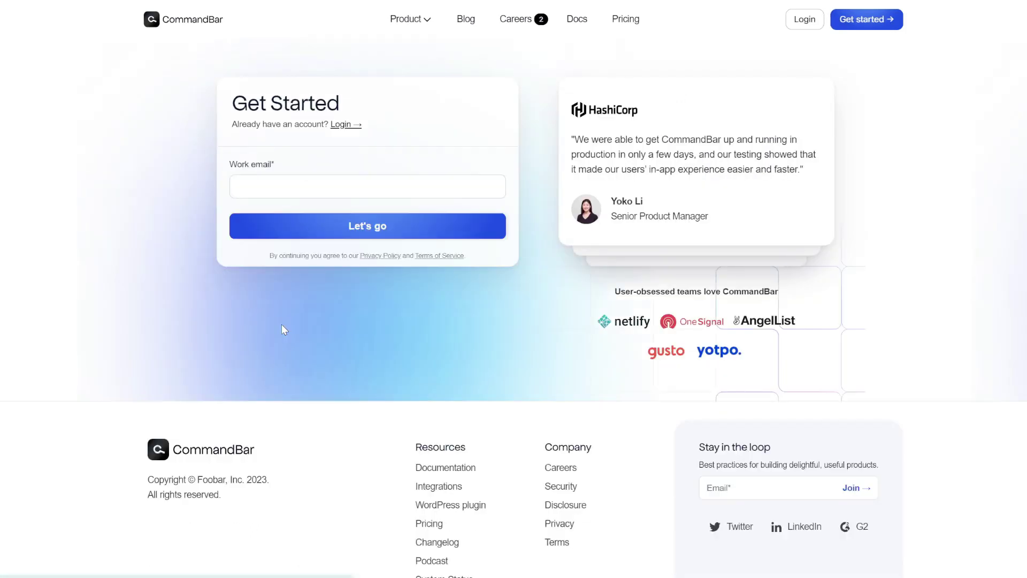
left_click(320, 186)
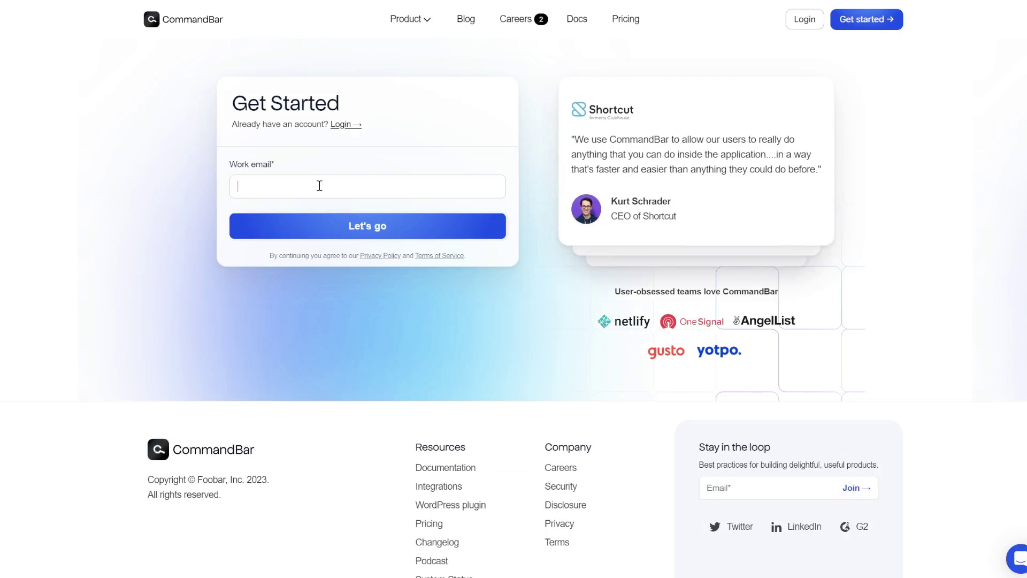
left_click(805, 25)
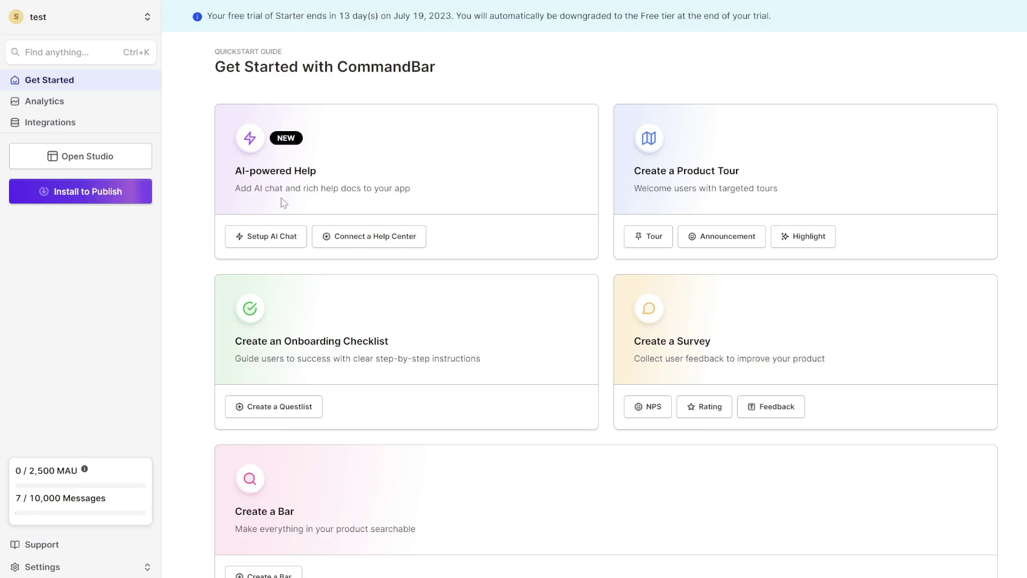
- Start the AI chat setup and browse the help-center integrations that can be connected
left_click(267, 240)
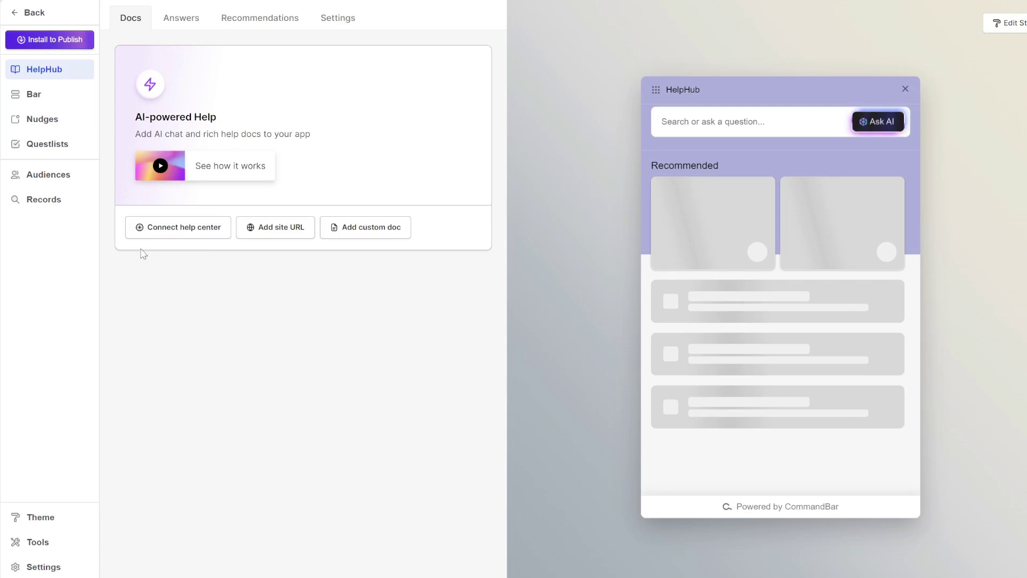
left_click(170, 231)
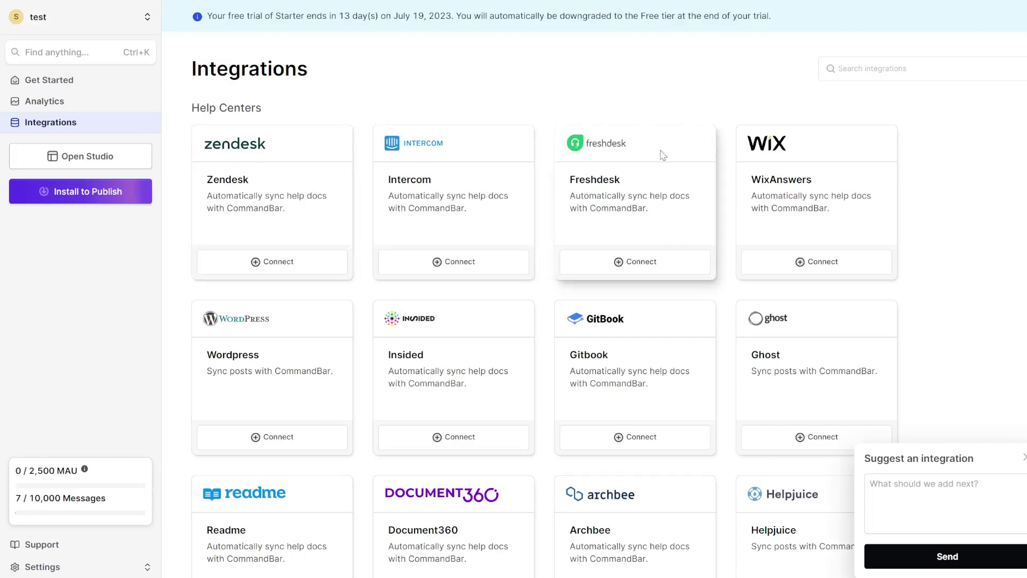
scroll(663, 155, "down", 10)
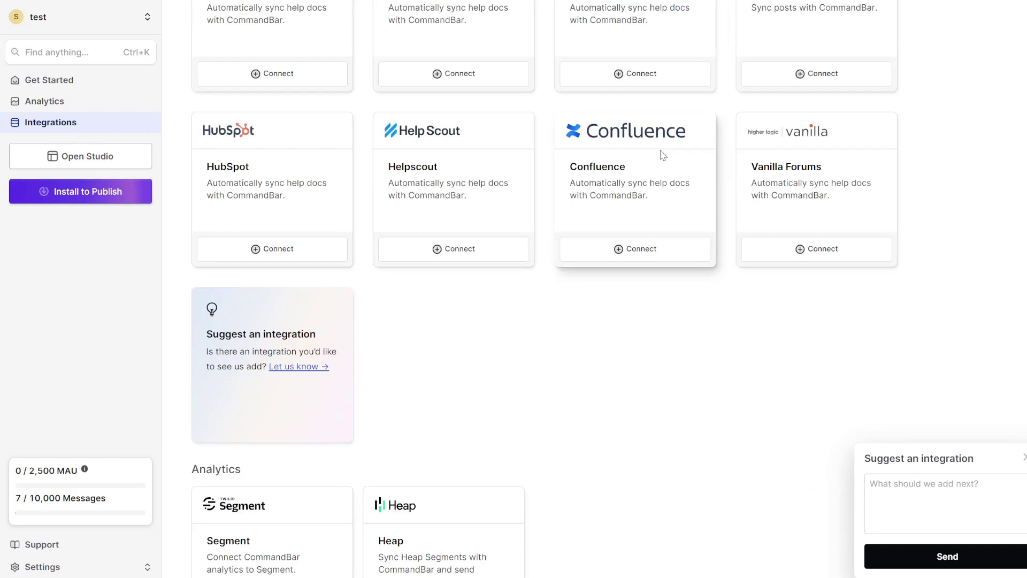
scroll(664, 155, "down", 5)
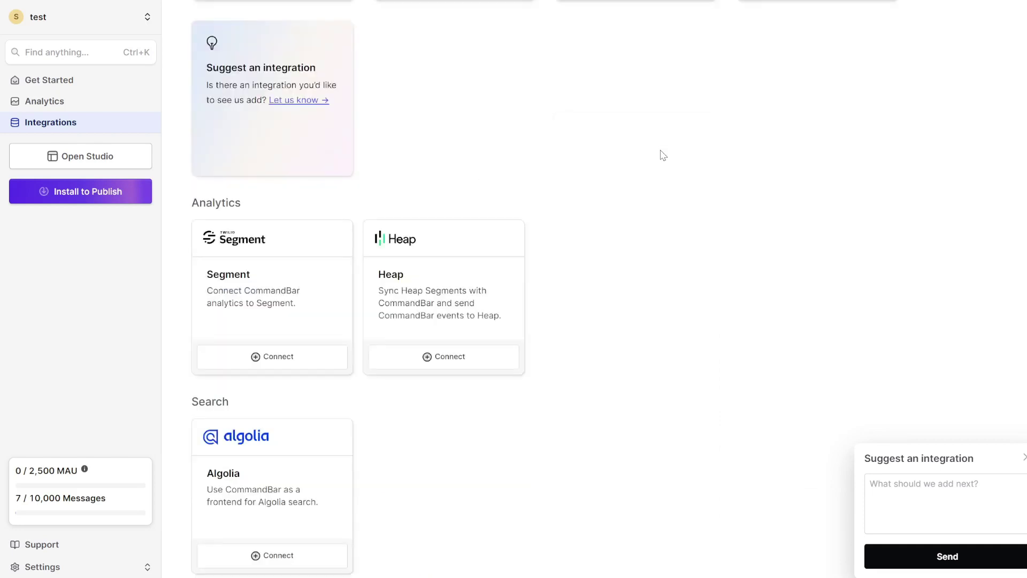
scroll(663, 155, "up", 15)
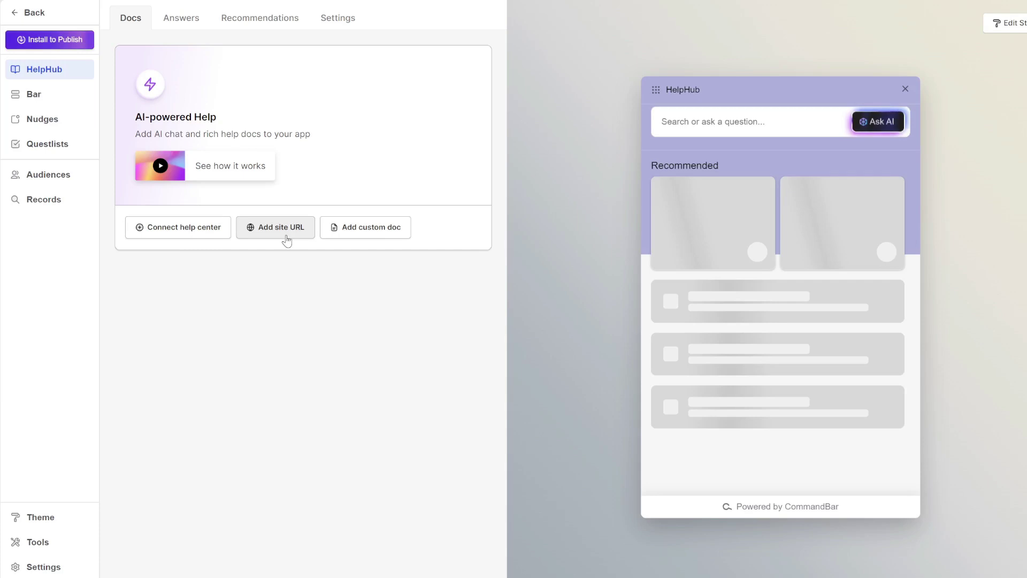
left_click(371, 230)
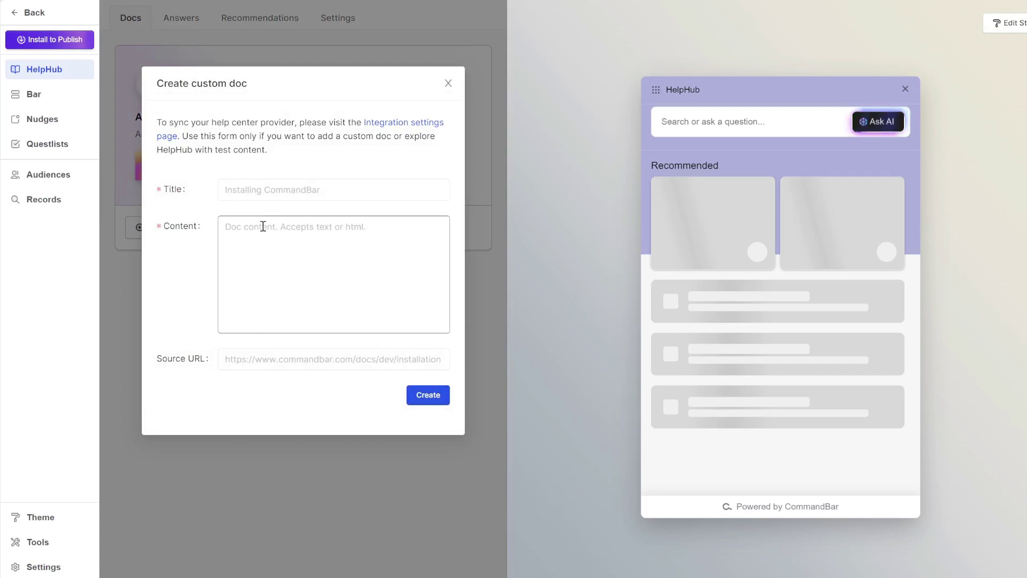
left_click(448, 83)
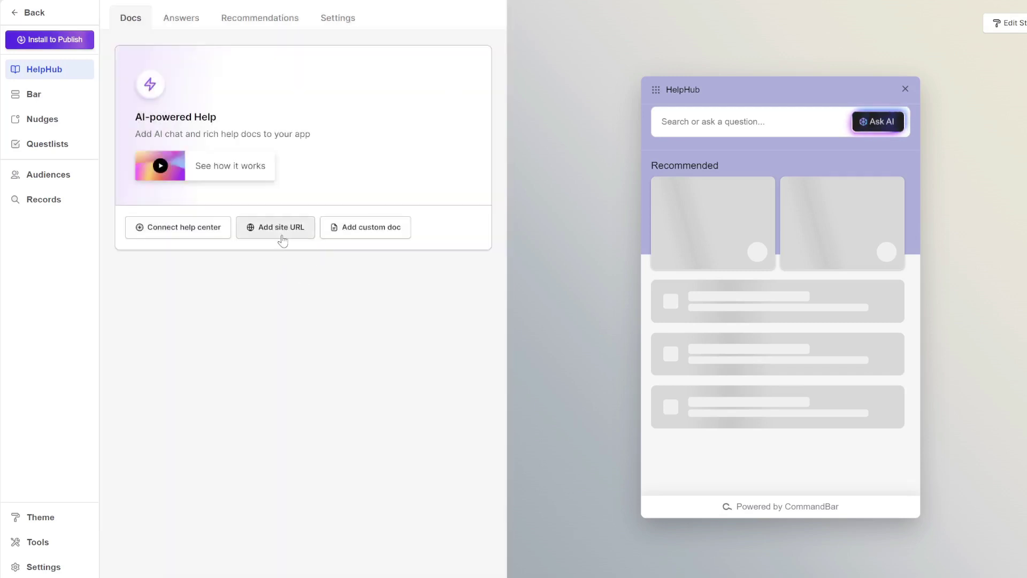
left_click(281, 235)
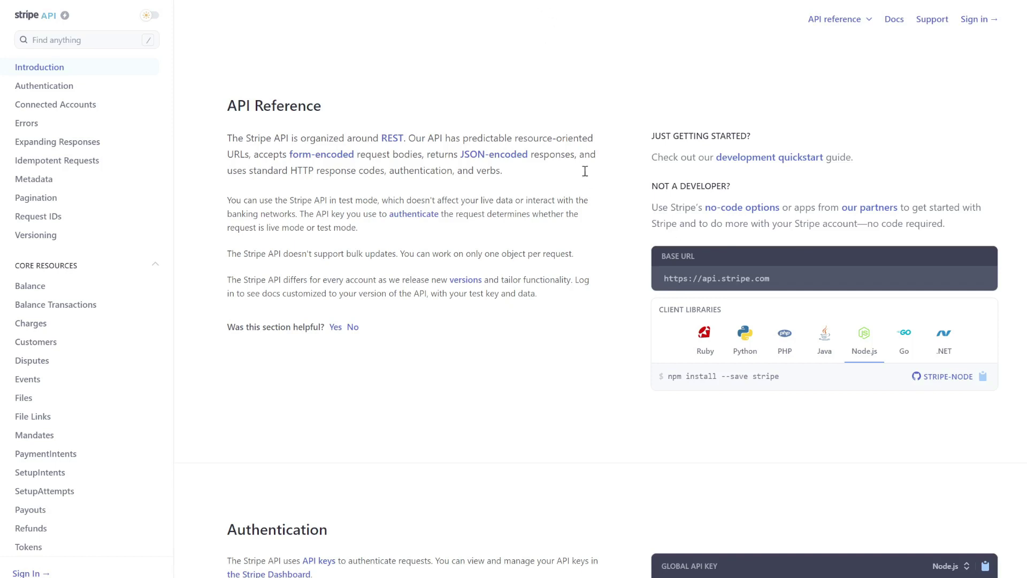
scroll(334, 184, "down", 20)
scroll(388, 165, "up", 15)
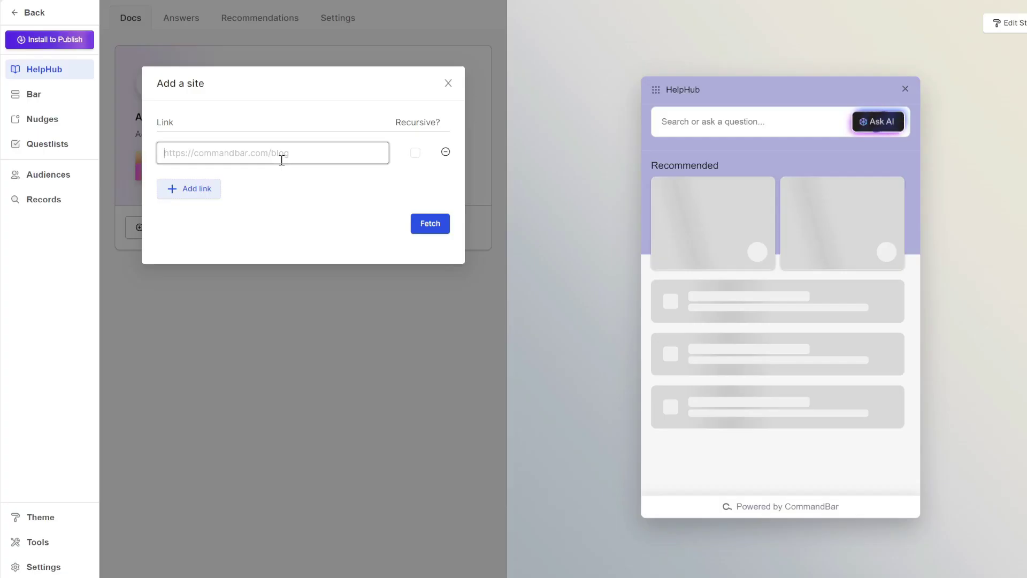
type("https://stripe.com/docs/api")
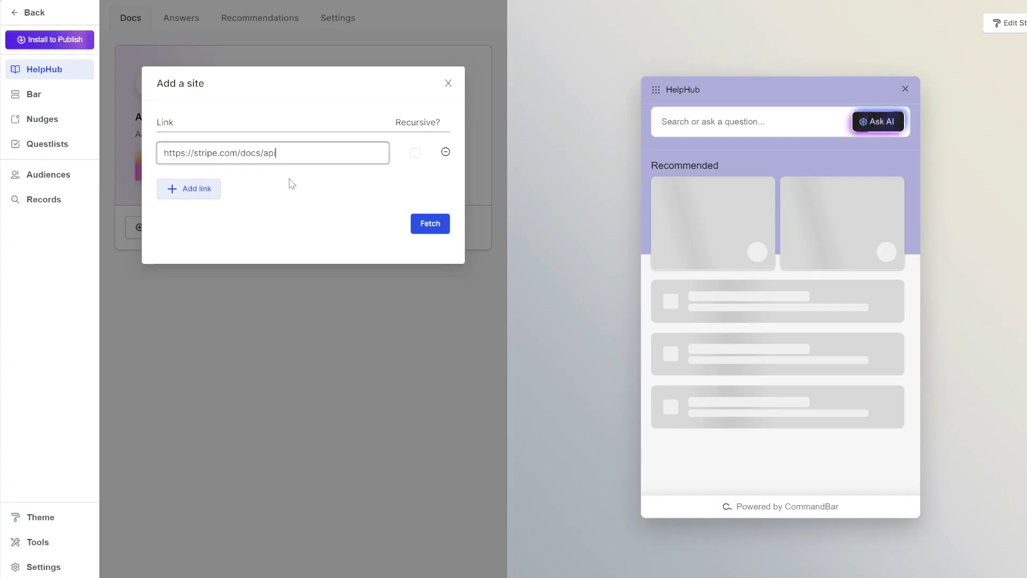
left_click(419, 225)
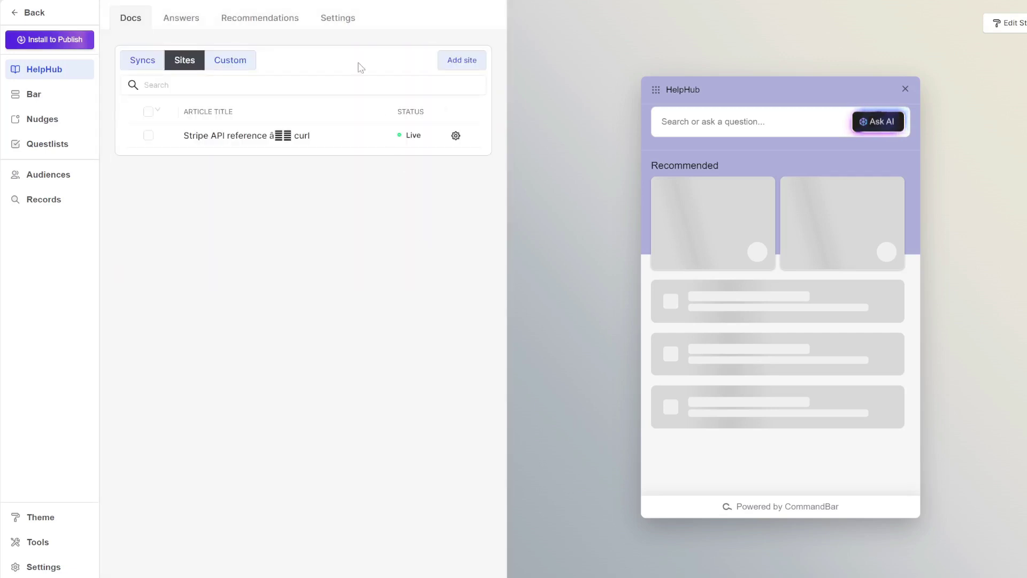
- Replace the garbled end of the Stripe article title with 'Support' and save with Ctrl+S
left_click(292, 140)
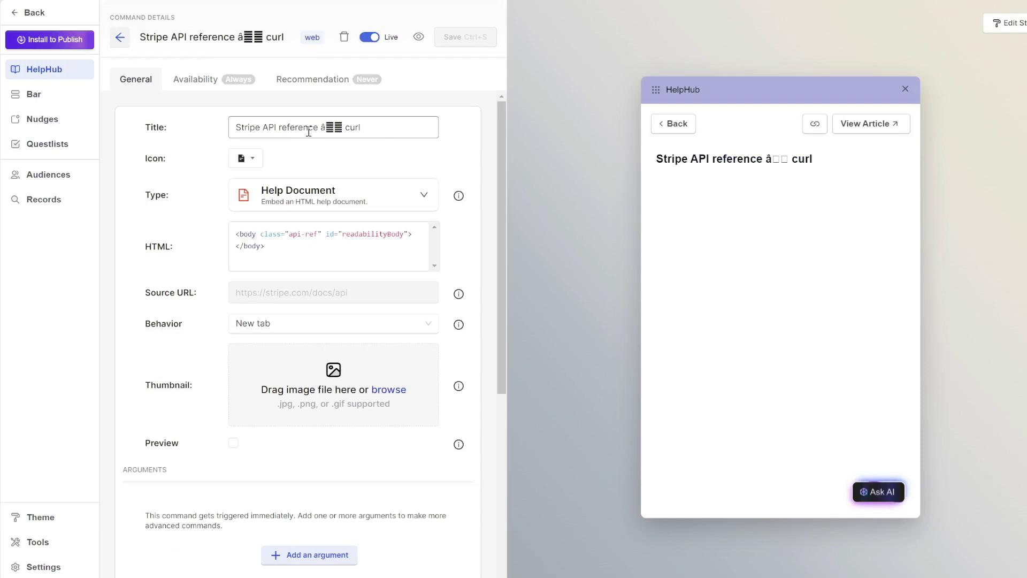
left_click_drag(320, 132, 374, 131)
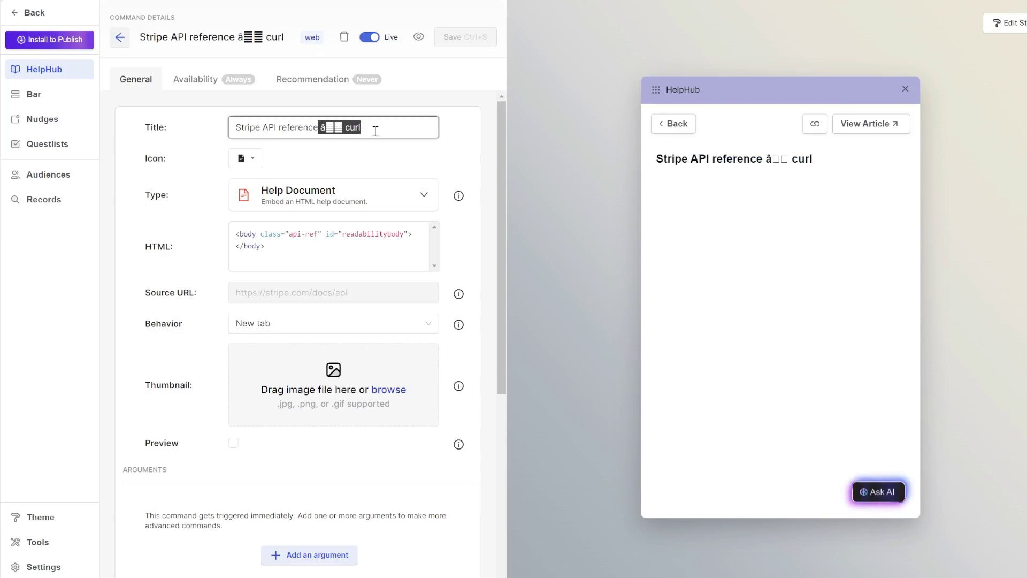
key("BackSpace")
key("BackSpace")
key("BackSpace")
key("BackSpace")
key("BackSpace")
key("BackSpace")
key("BackSpace")
key("BackSpace")
key("BackSpace")
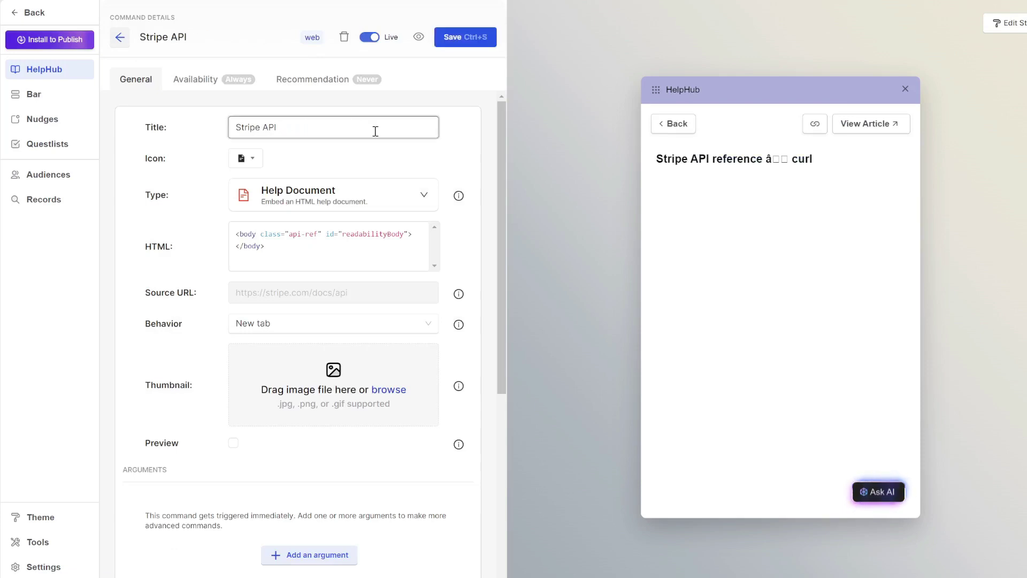
type("Support")
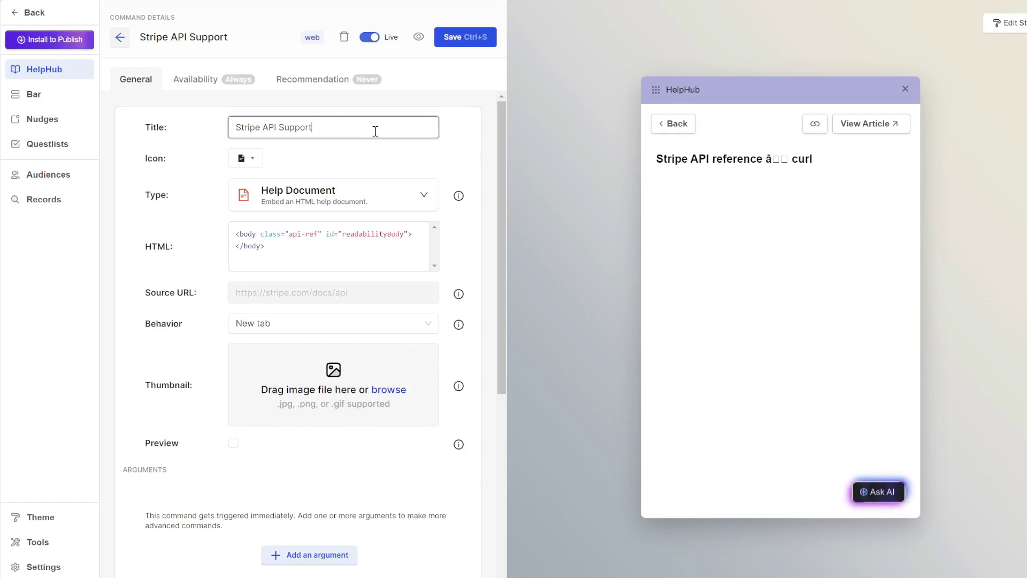
left_click(448, 146)
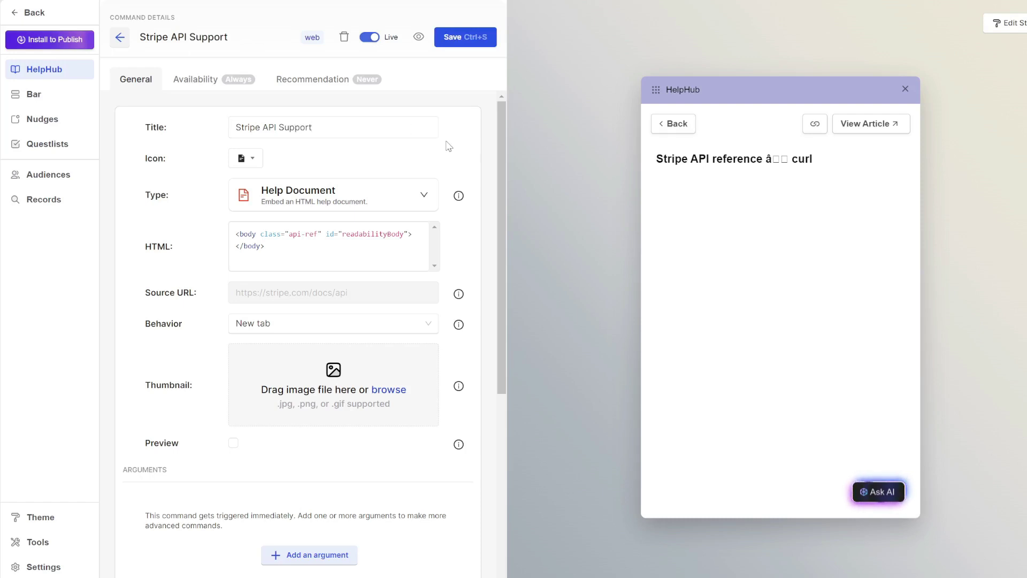
left_click(346, 262)
key("ctrl+s")
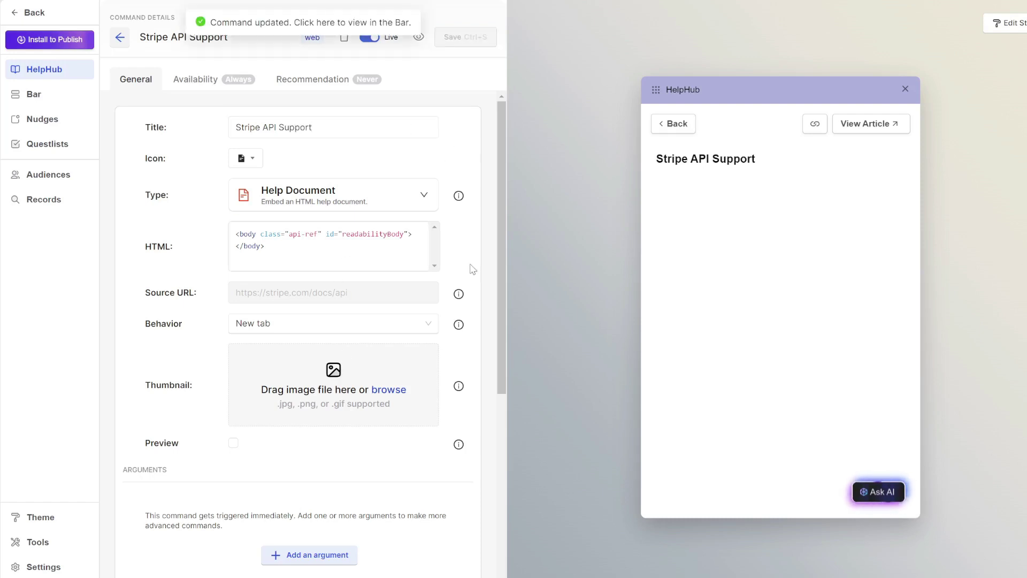
- Ask the HelpHub AI 'how do i set up a payment link' and read its answer
left_click(888, 500)
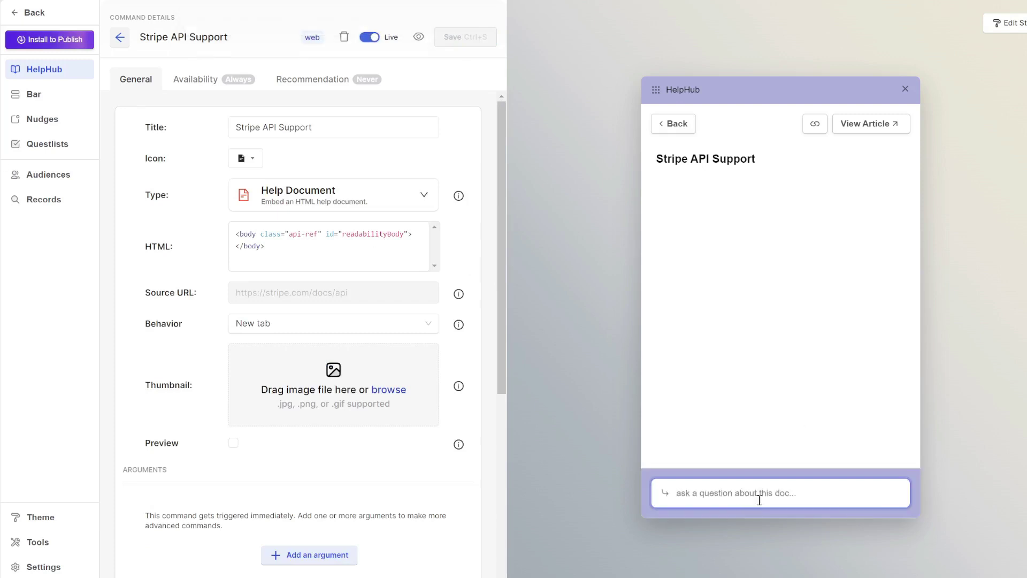
type("how do i set up a payment link")
key("Return")
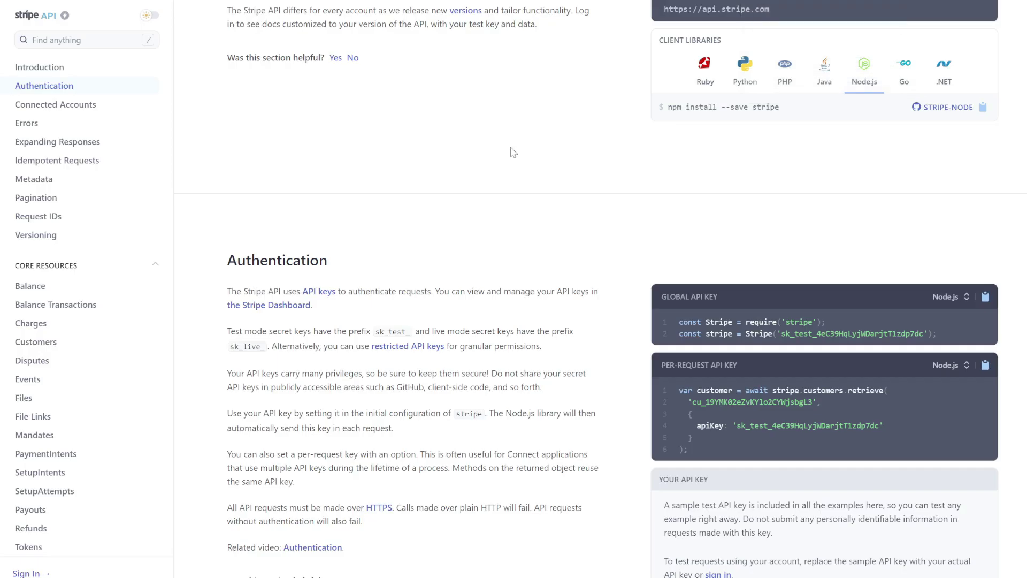
scroll(508, 151, "down", 10)
scroll(471, 160, "down", 15)
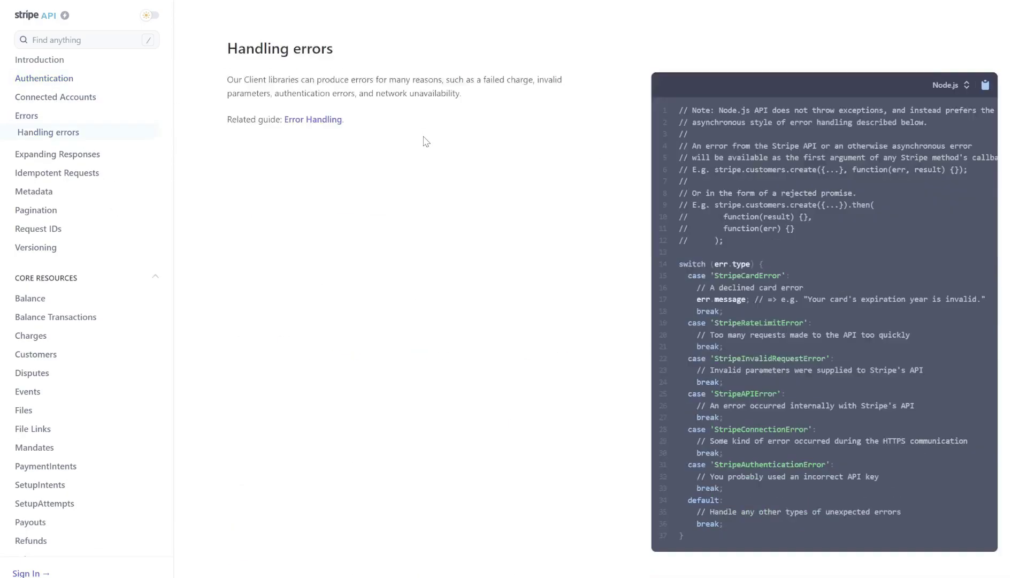
scroll(426, 140, "down", 15)
scroll(424, 141, "up", 12)
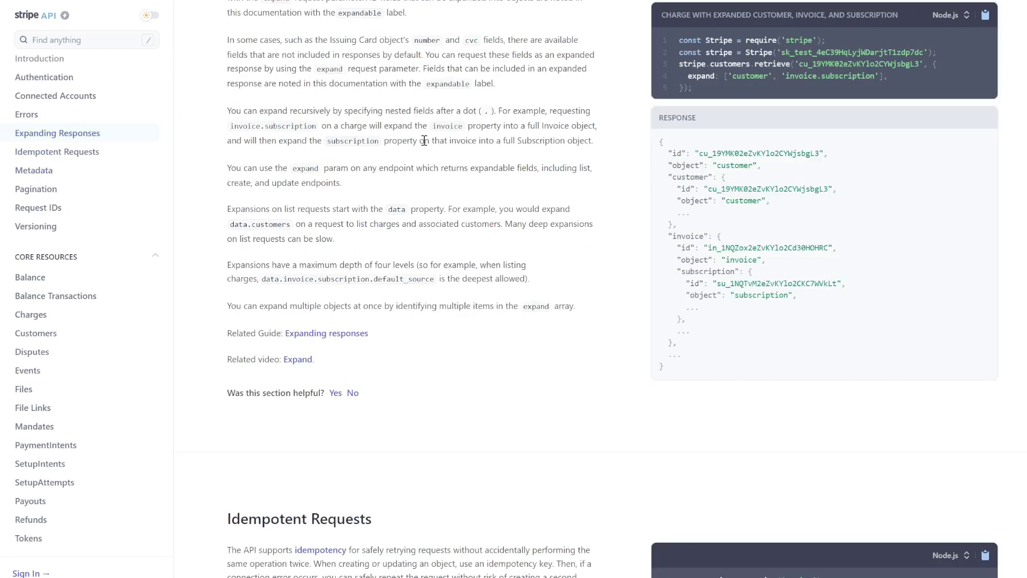
scroll(425, 141, "up", 15)
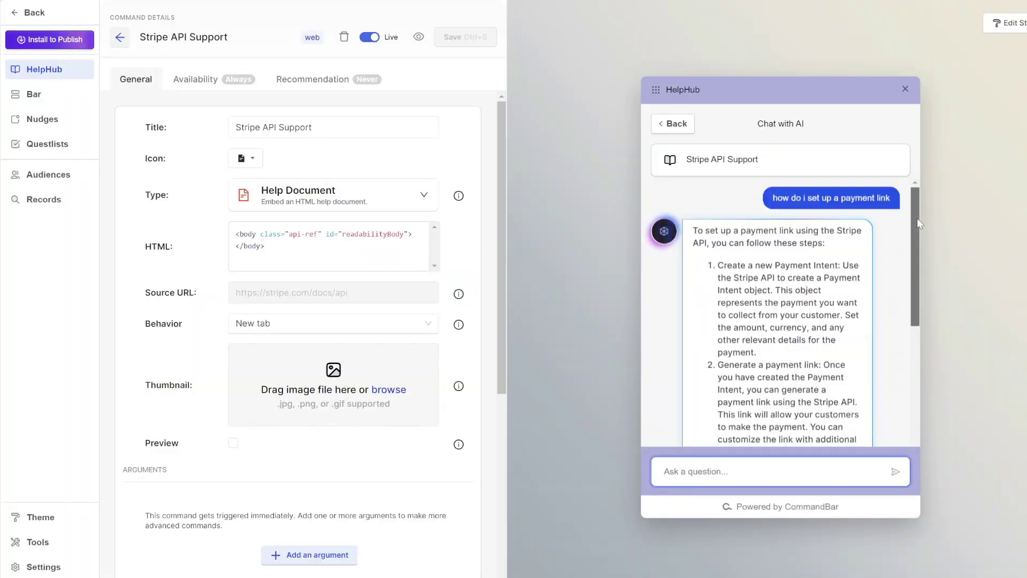
scroll(917, 217, "down", 1)
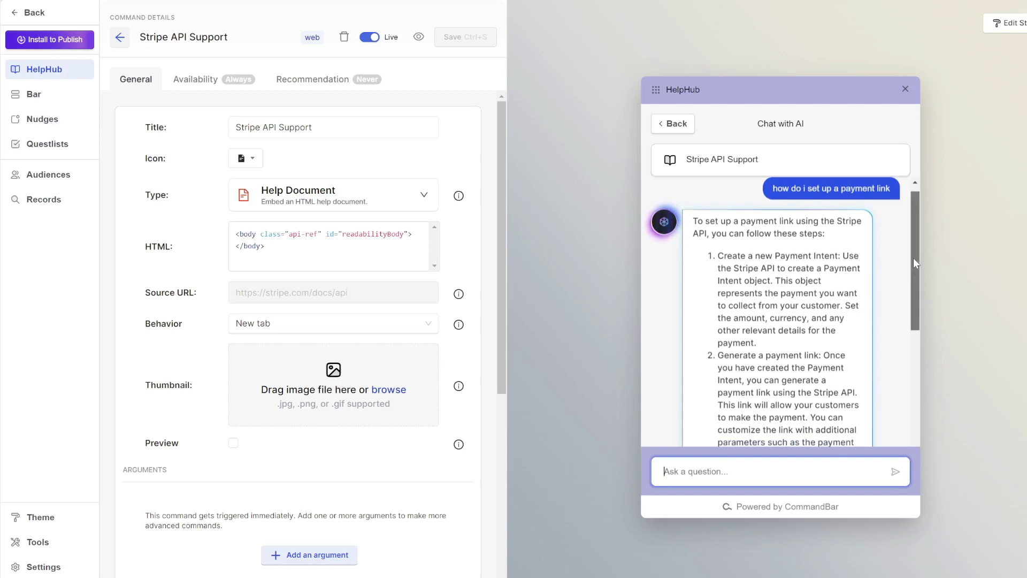
scroll(914, 258, "down", 5)
- Ask the AI 'how do i handle a refund' and view the cited answer
type("how do i handle a refund")
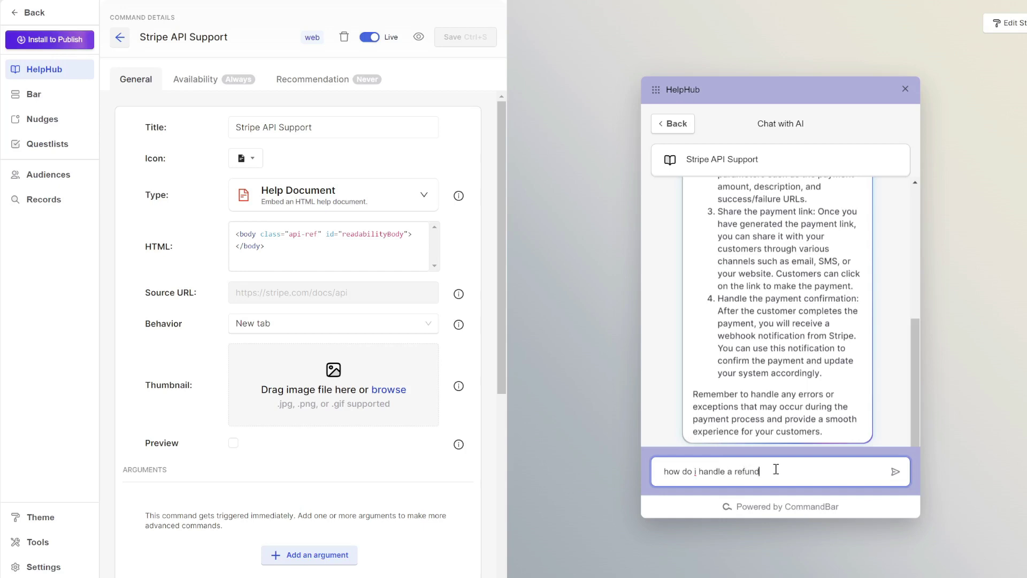
key("Return")
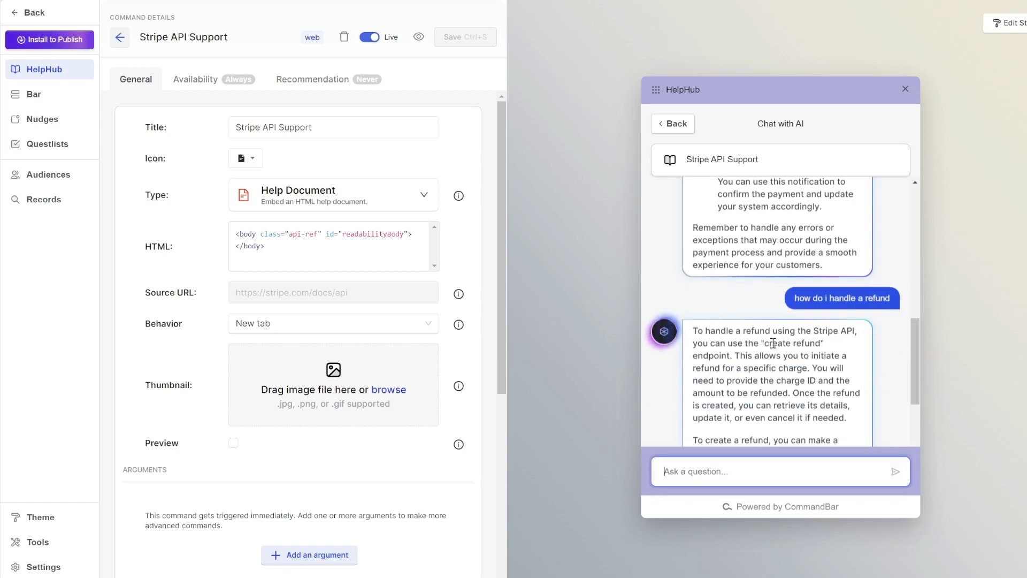
left_click_drag(913, 354, 913, 407)
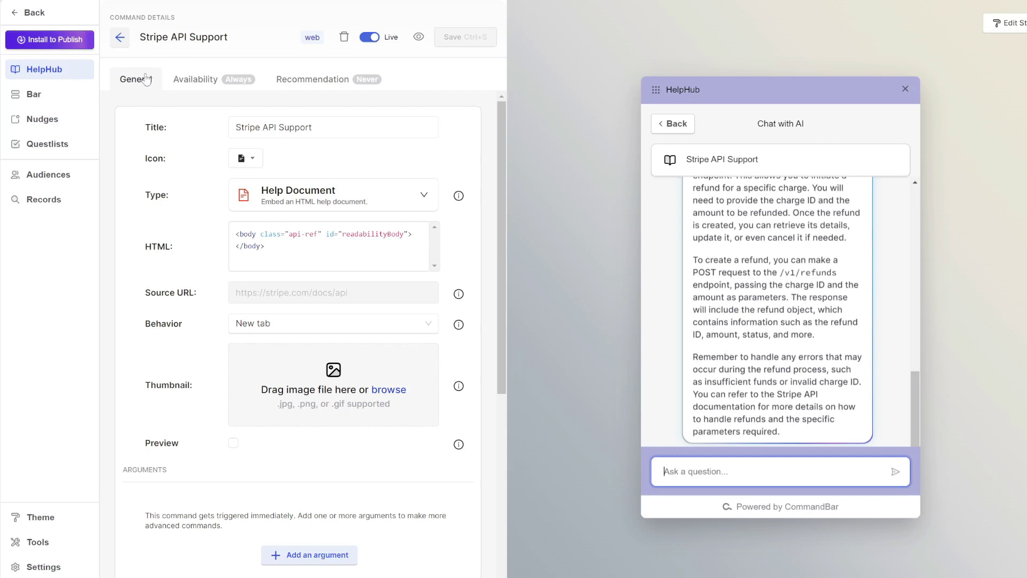
- Show the React install guide for web apps and select its boot code snippet
left_click(63, 48)
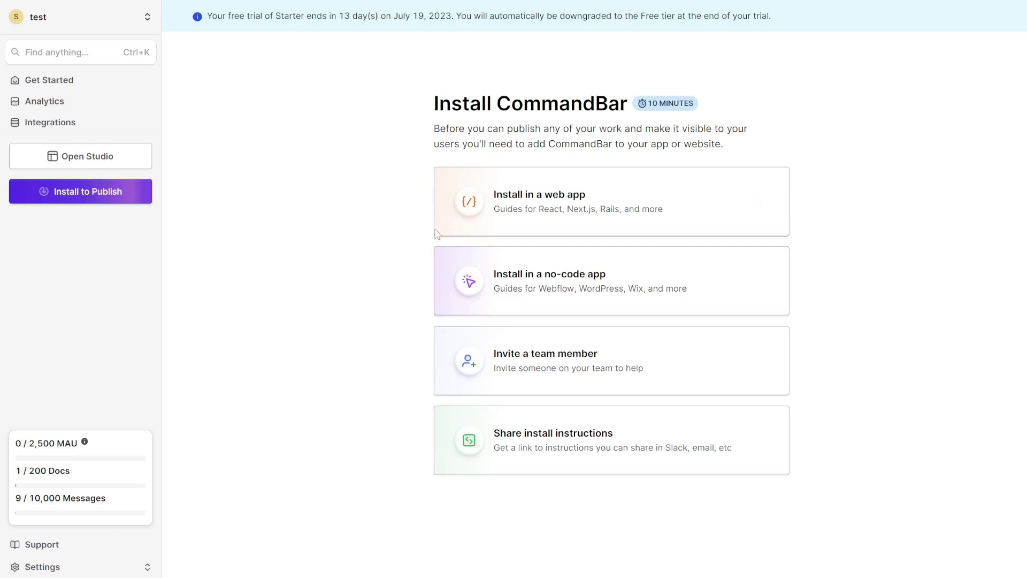
left_click(535, 199)
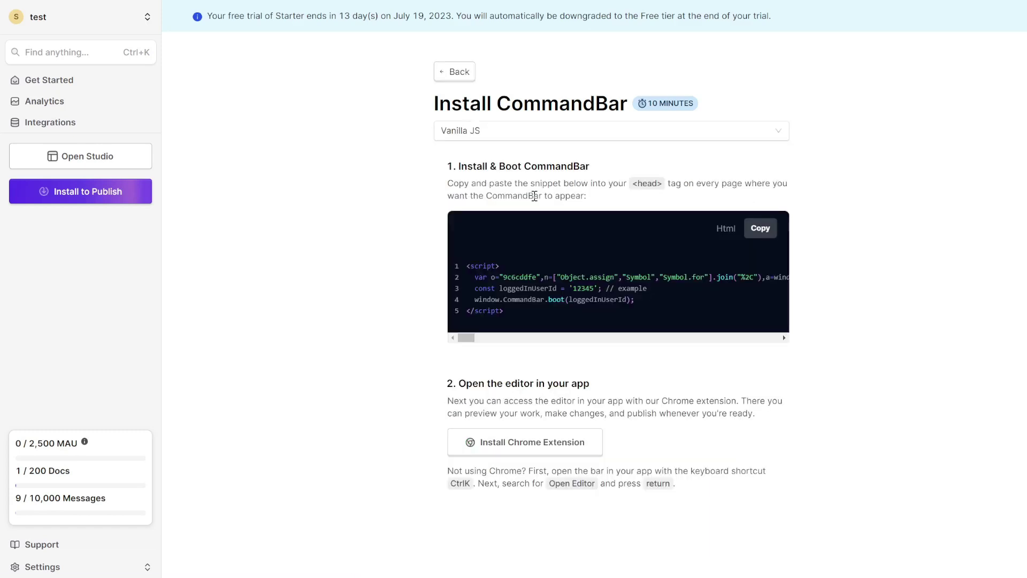
left_click(629, 143)
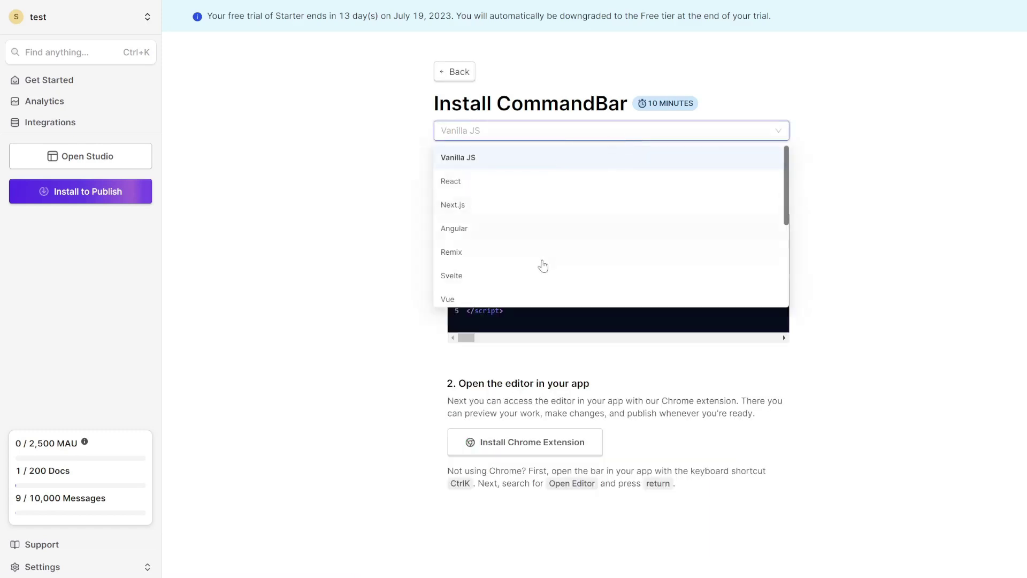
left_click(460, 181)
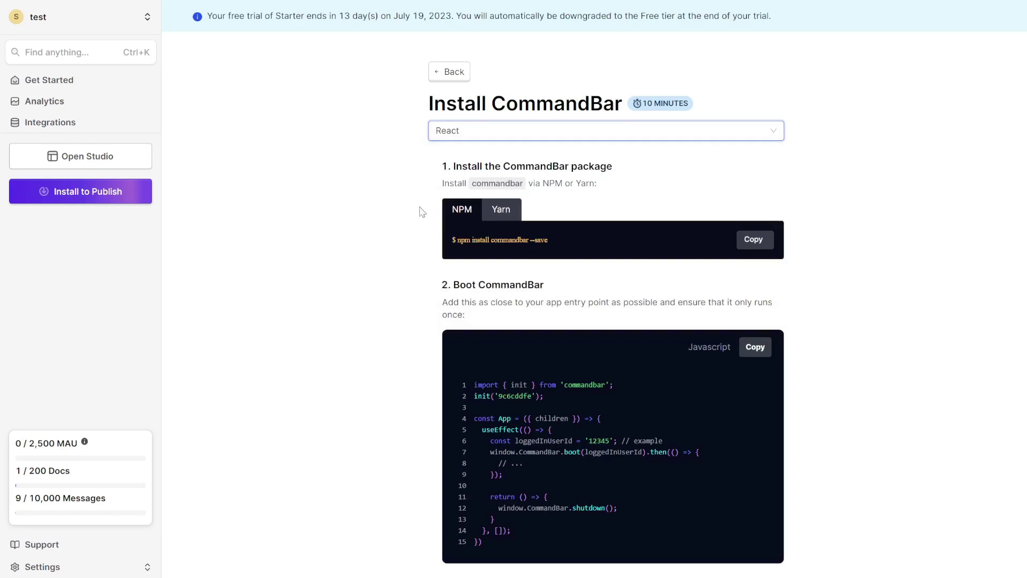
scroll(481, 203, "down", 1)
left_click_drag(472, 173, 560, 171)
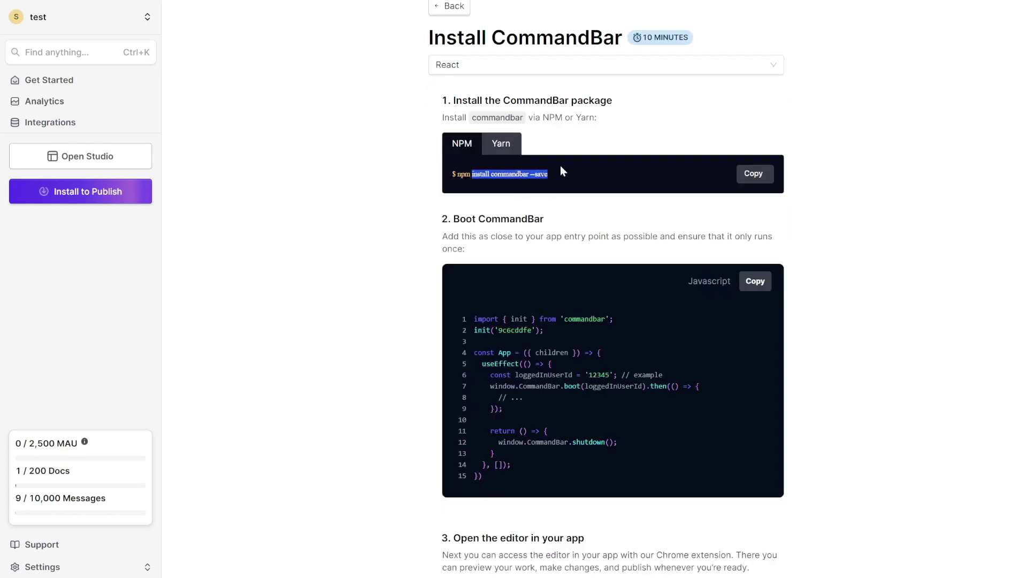
left_click_drag(474, 319, 554, 472)
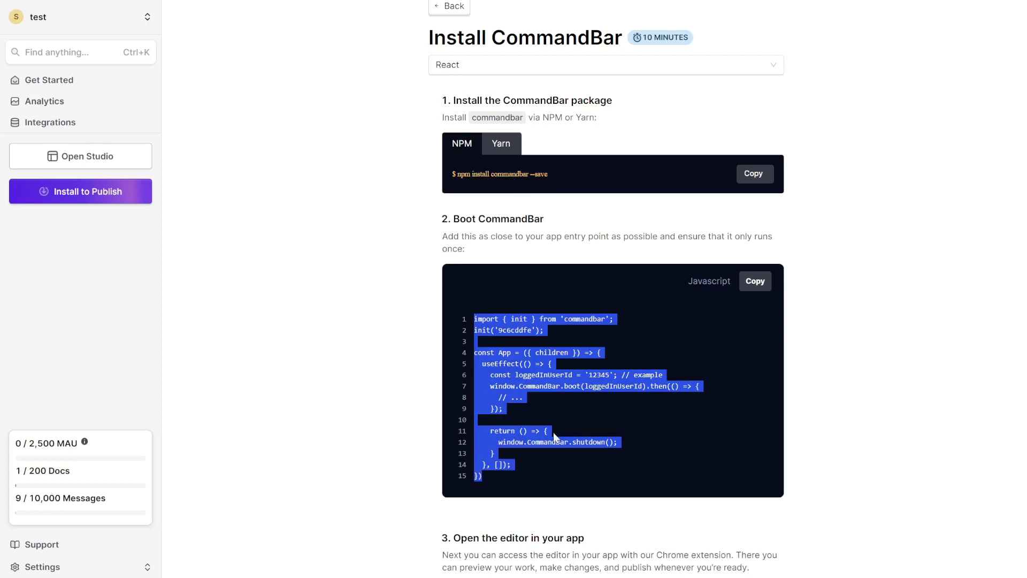
- Review the Webflow header code snippet in the no-code app install instructions
left_click(451, 75)
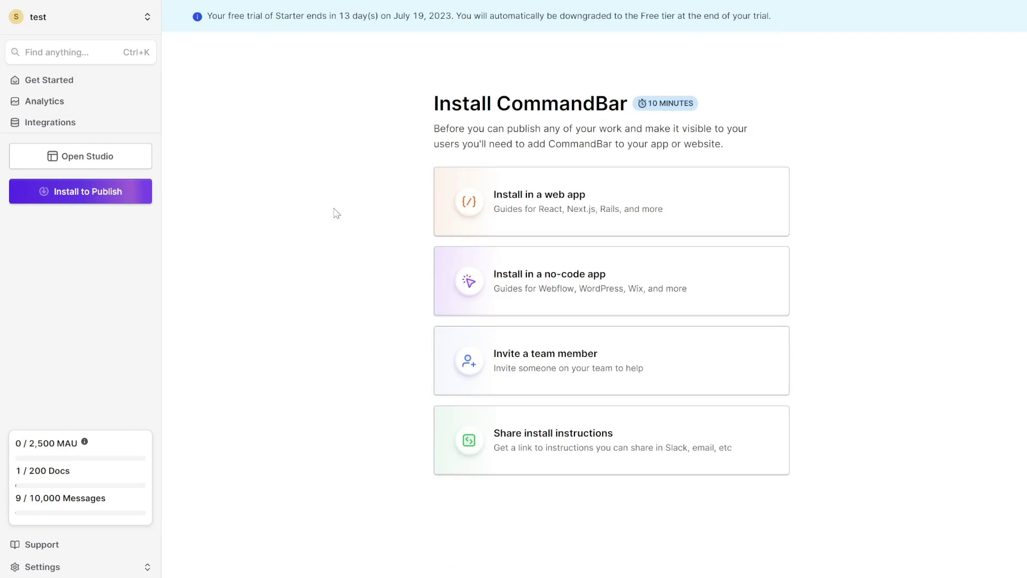
left_click(531, 272)
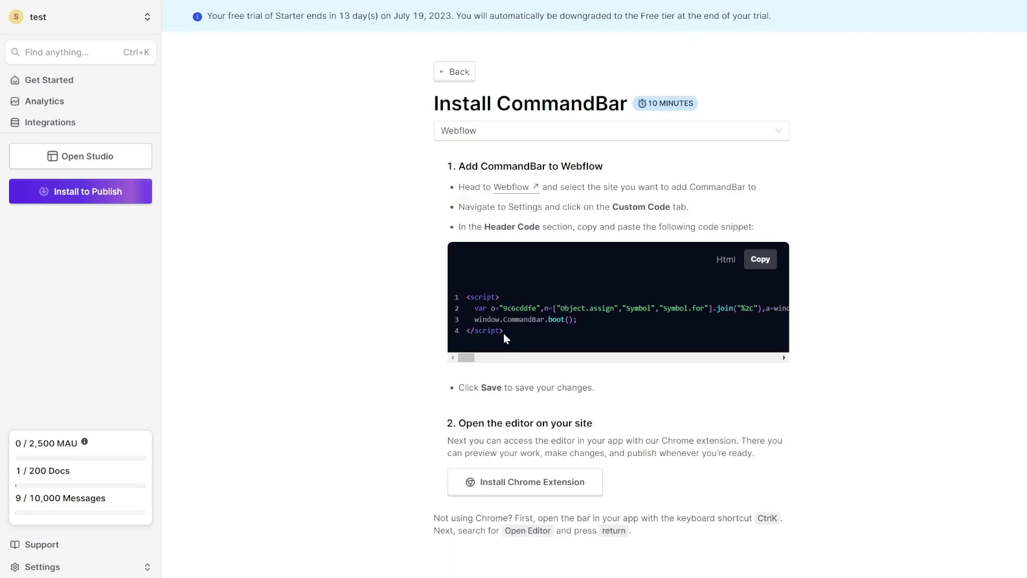
left_click_drag(503, 332, 451, 288)
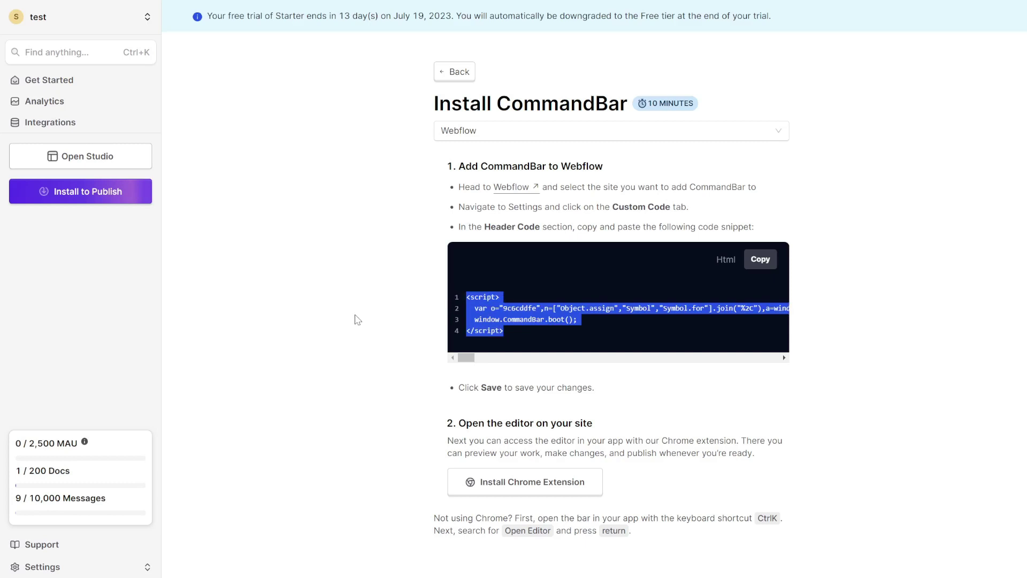
left_click(413, 324)
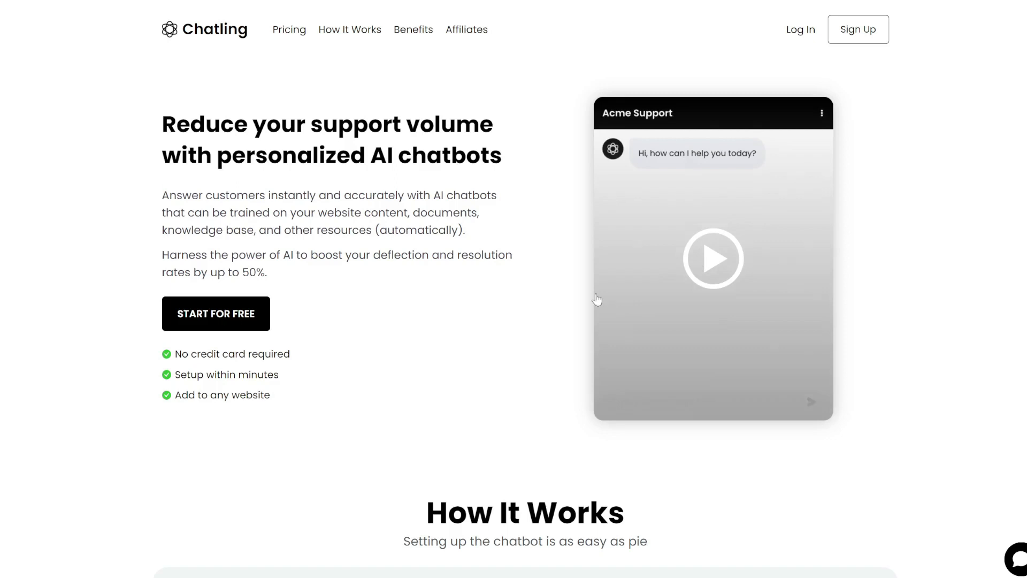
- Compare Chatling's pricing plans and get started on the Free plan
left_click(294, 33)
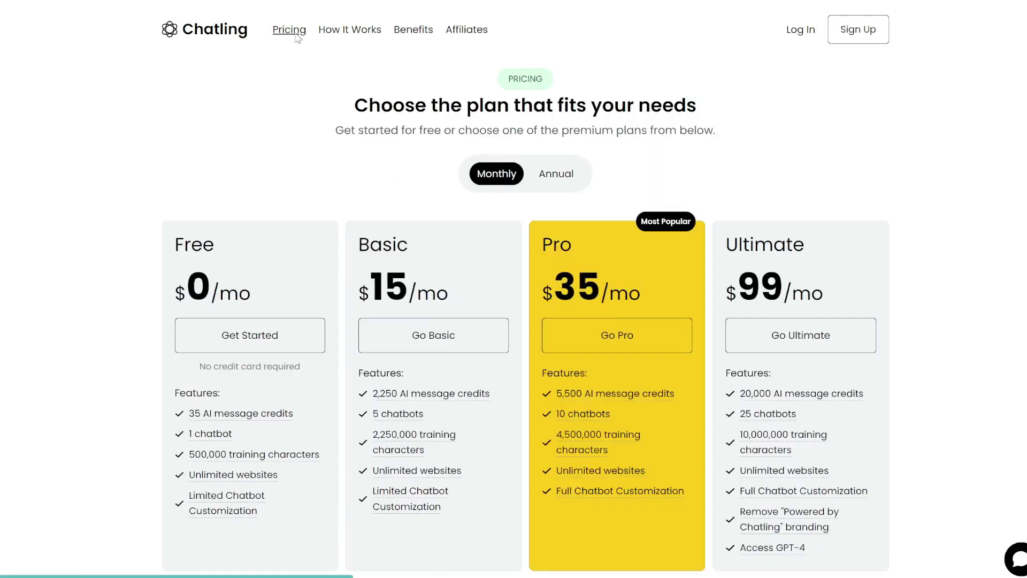
scroll(816, 208, "down", 1)
mouse_move(295, 472)
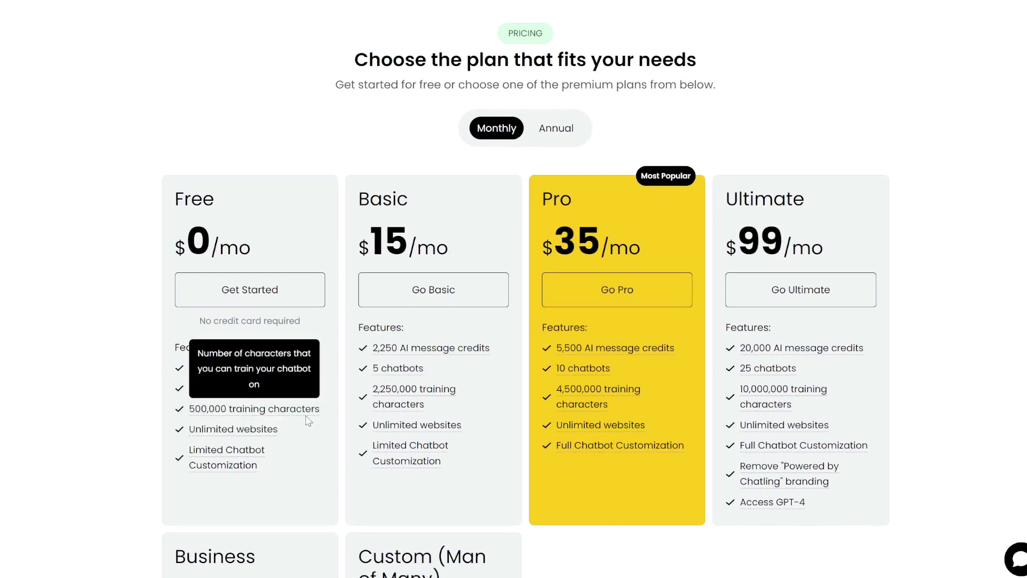
mouse_move(287, 376)
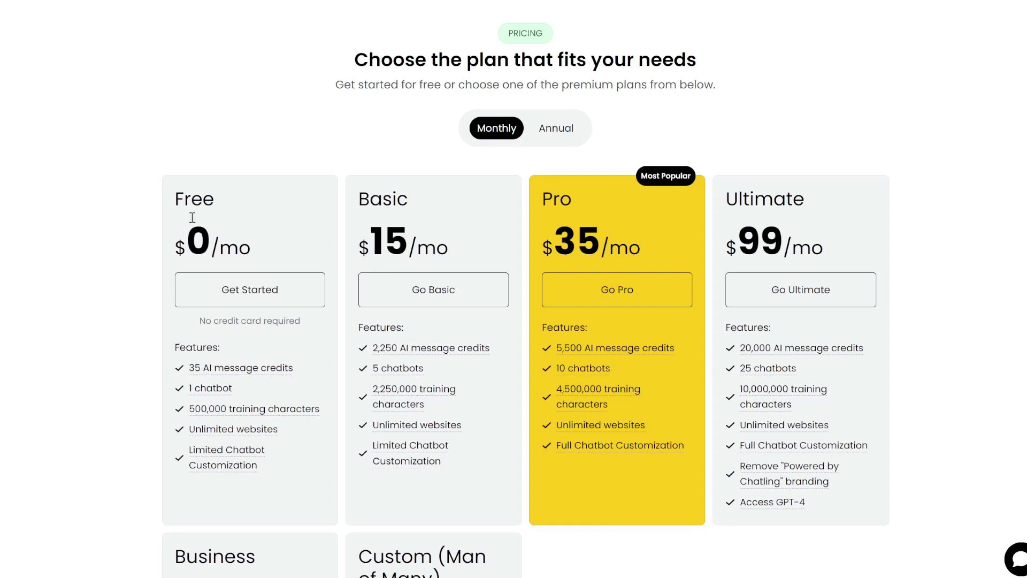
left_click(228, 293)
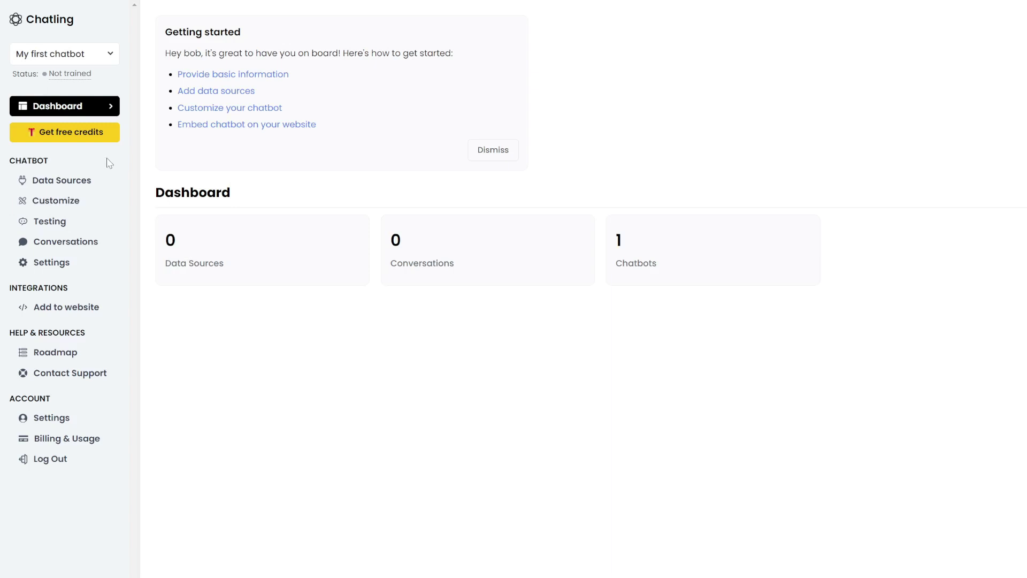
- Add a new data source and preview the Sitemap, URL list, Text, FAQ and Documents types
left_click(59, 181)
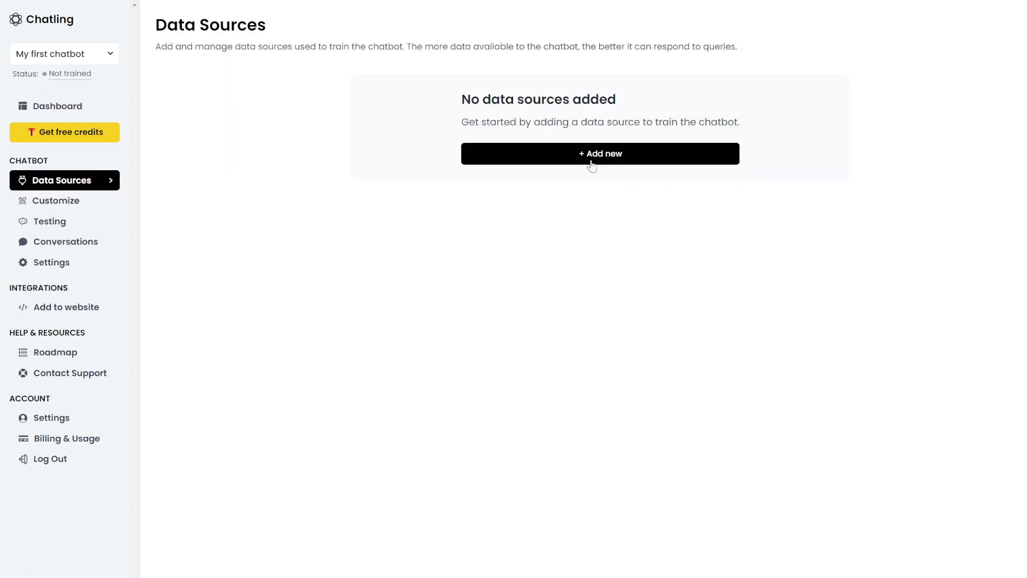
left_click(601, 157)
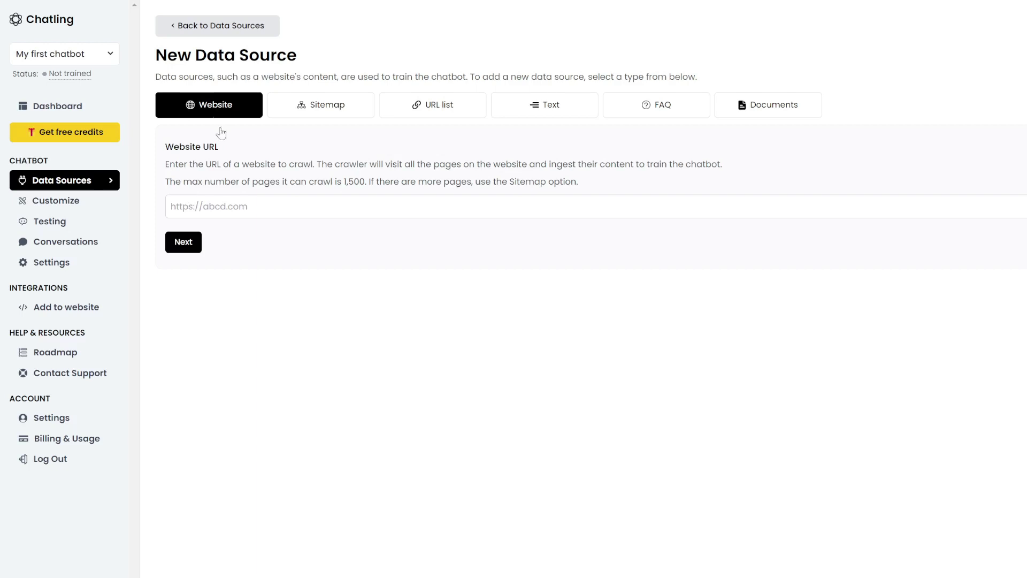
left_click(309, 117)
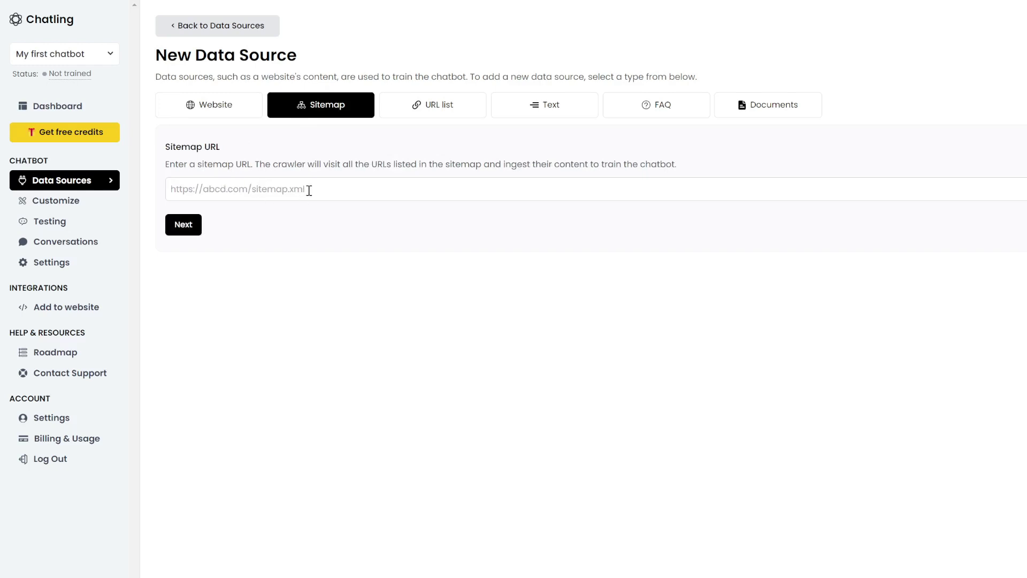
left_click(386, 105)
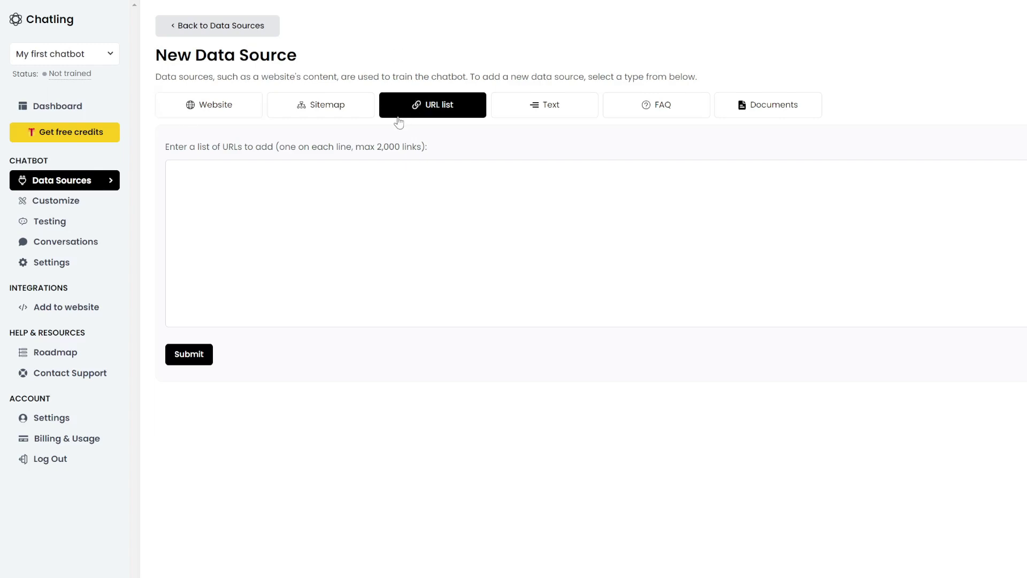
left_click(520, 104)
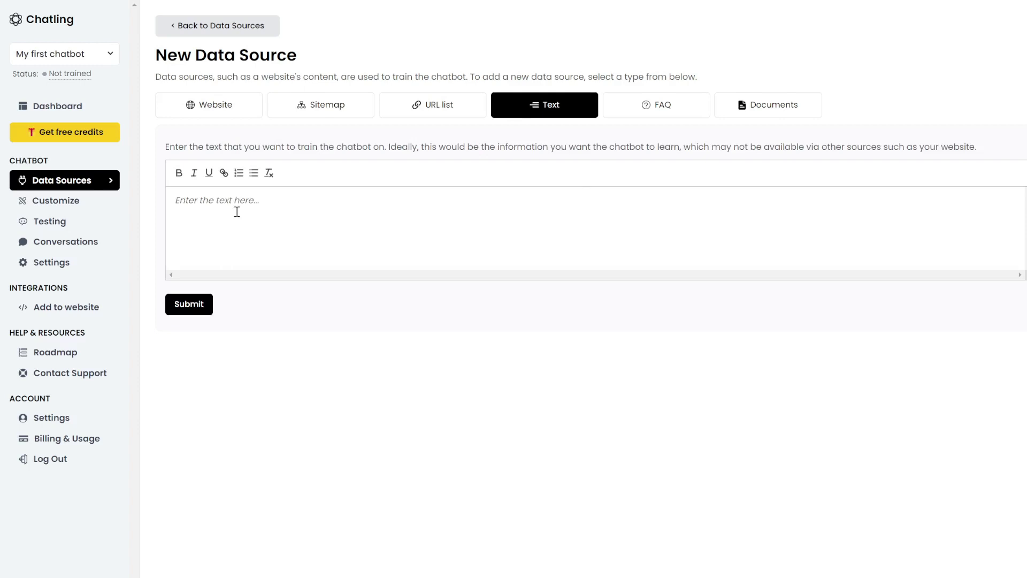
left_click(654, 108)
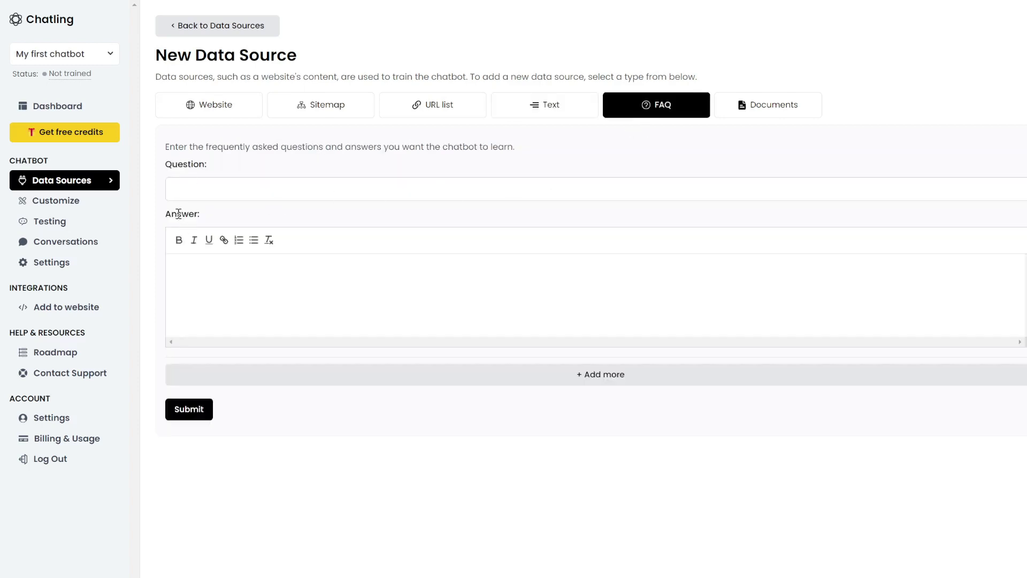
left_click(767, 105)
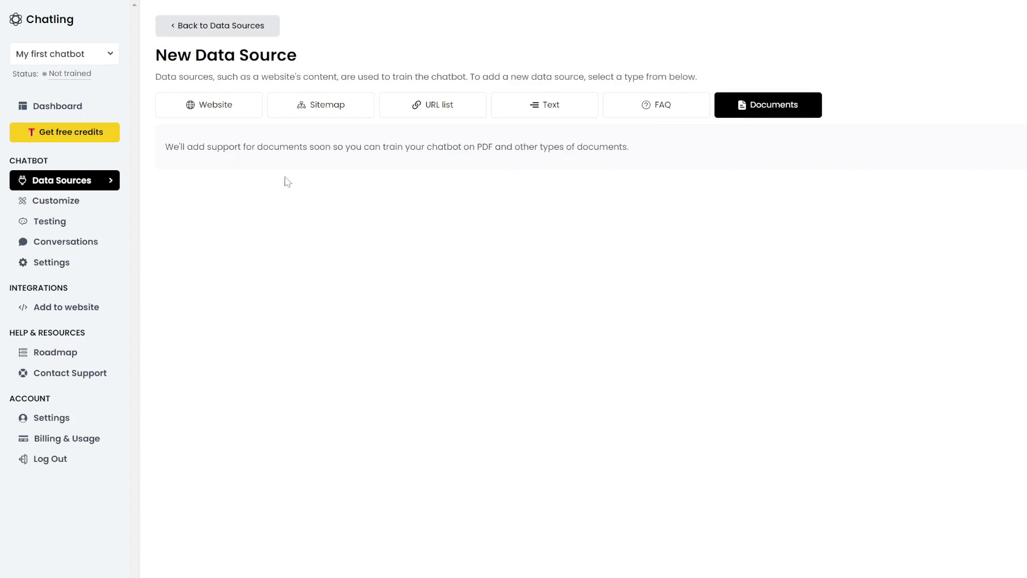
left_click(222, 109)
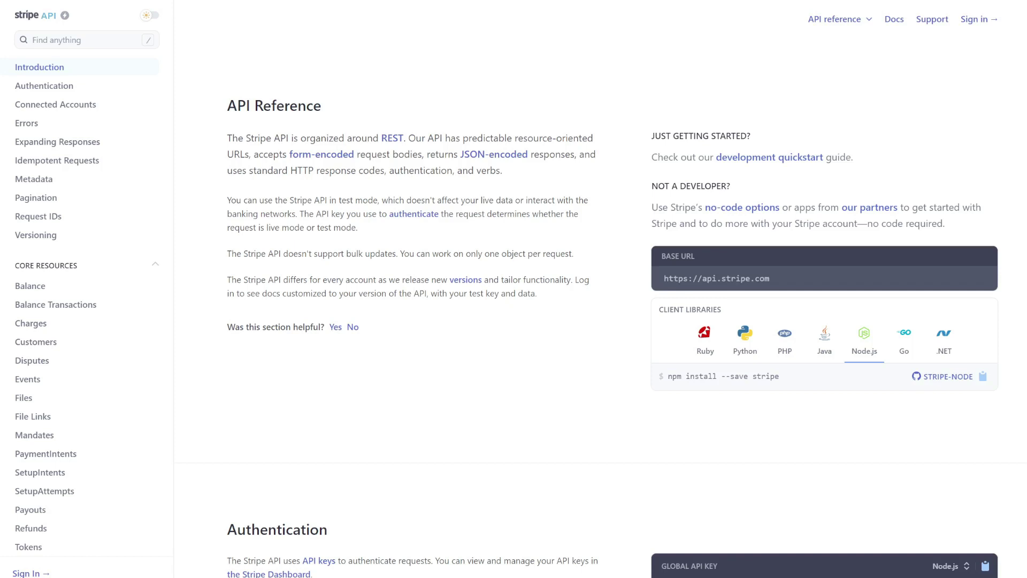
key("ctrl+Tab")
left_click(240, 206)
type("https://stripe.com/docs/api")
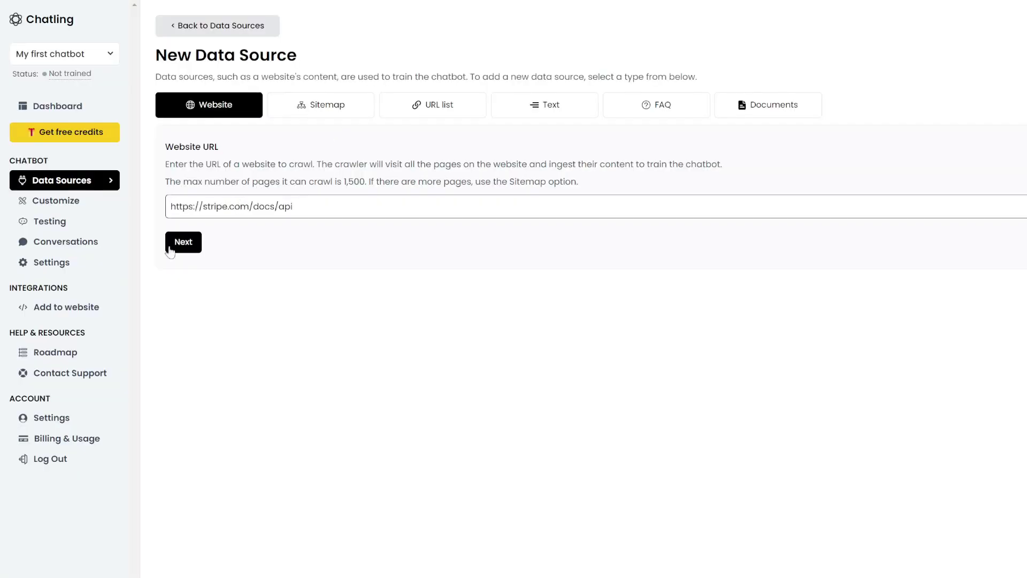
left_click(178, 245)
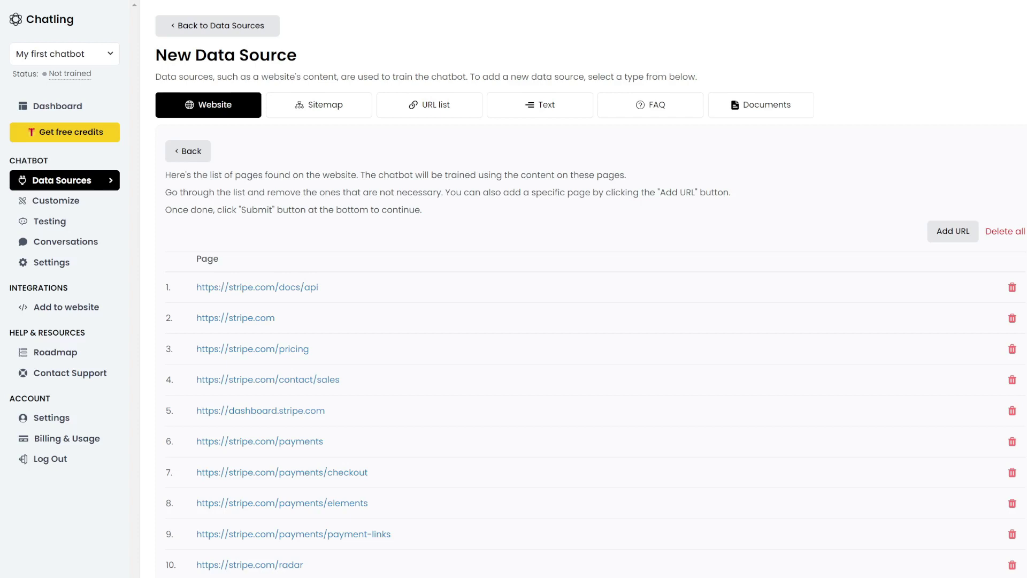
scroll(591, 294, "down", 20)
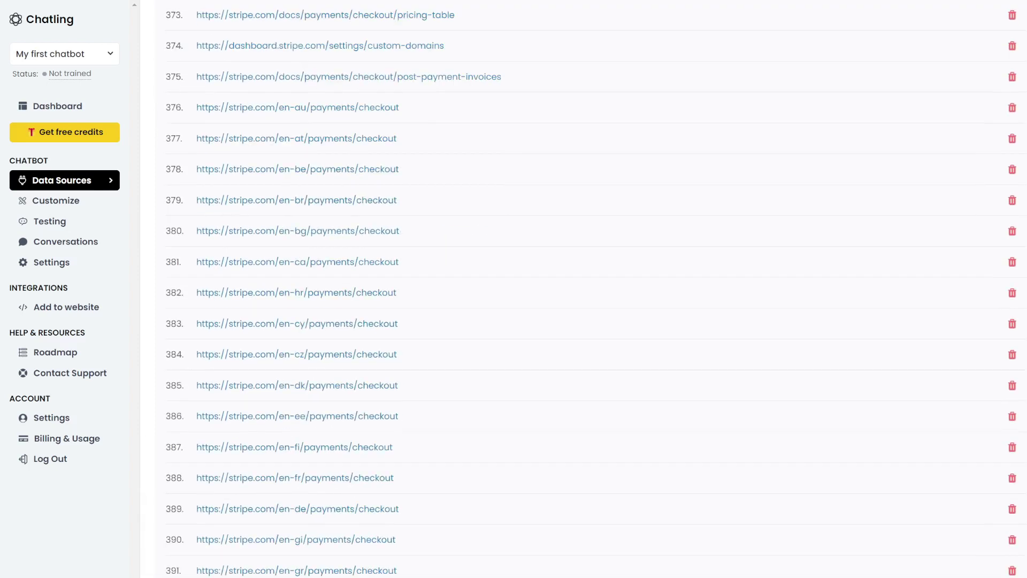
scroll(591, 293, "down", 20)
scroll(591, 294, "down", 20)
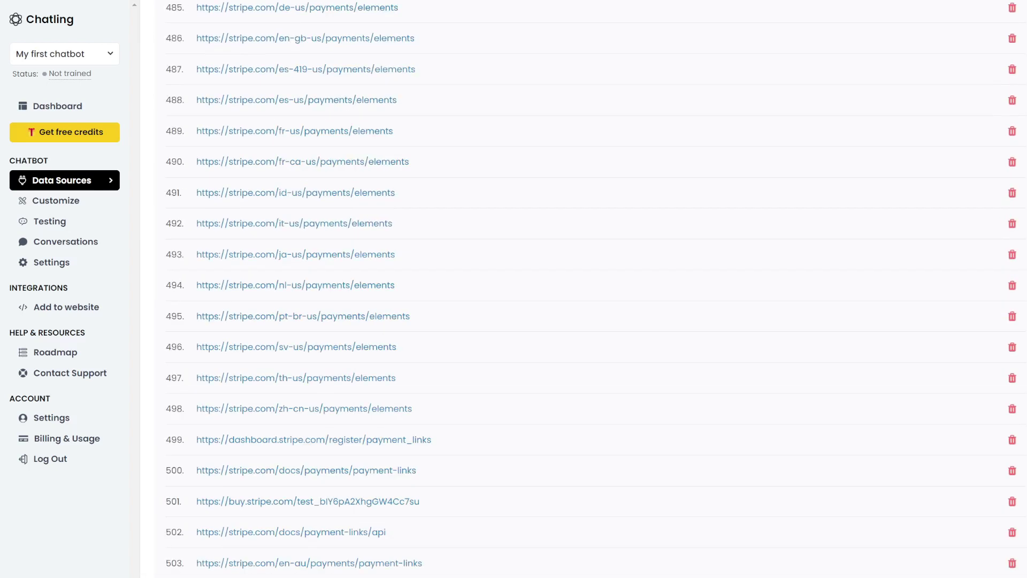
scroll(451, 299, "down", 10)
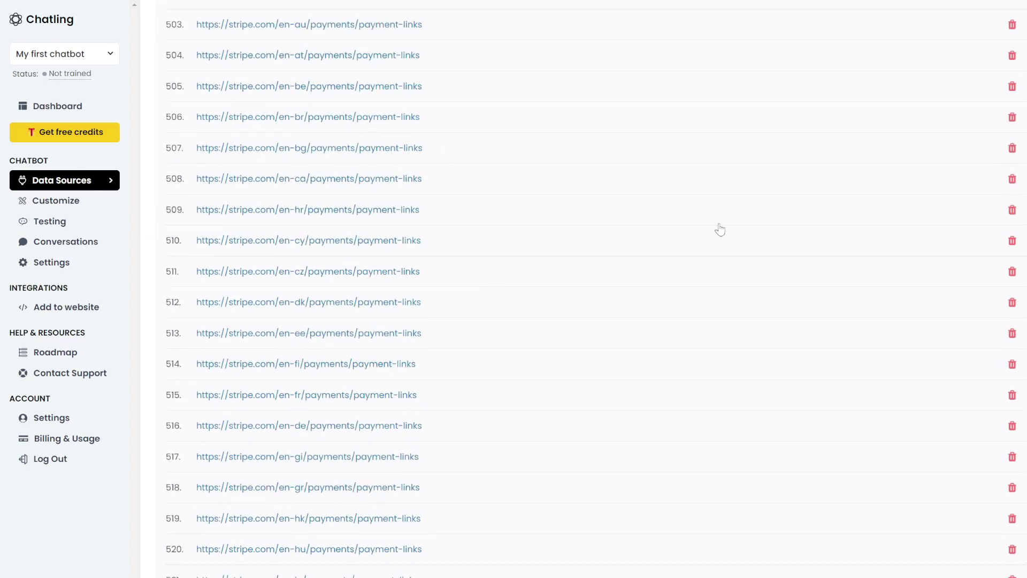
scroll(592, 293, "down", 10)
key("Home")
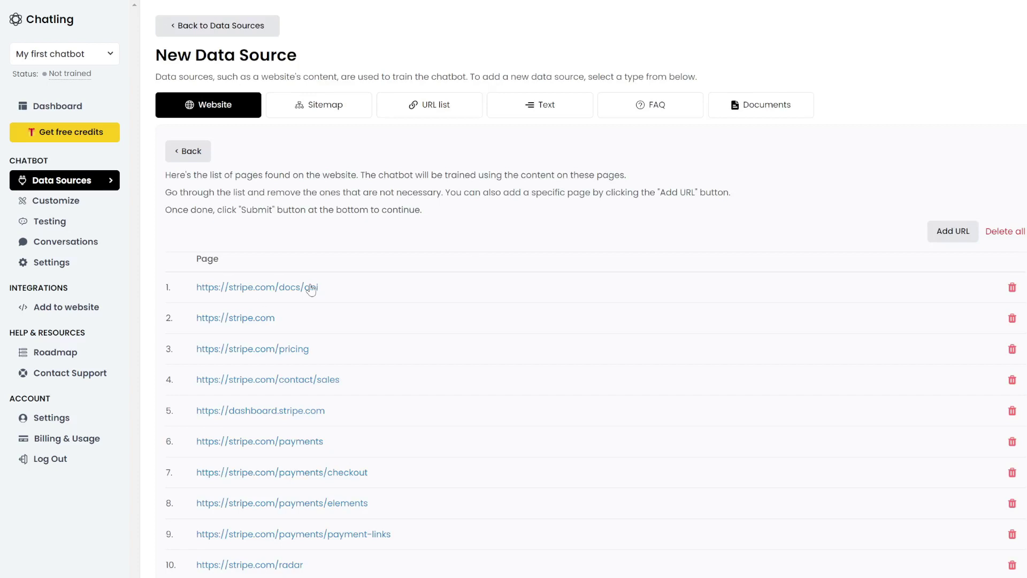
left_click(994, 231)
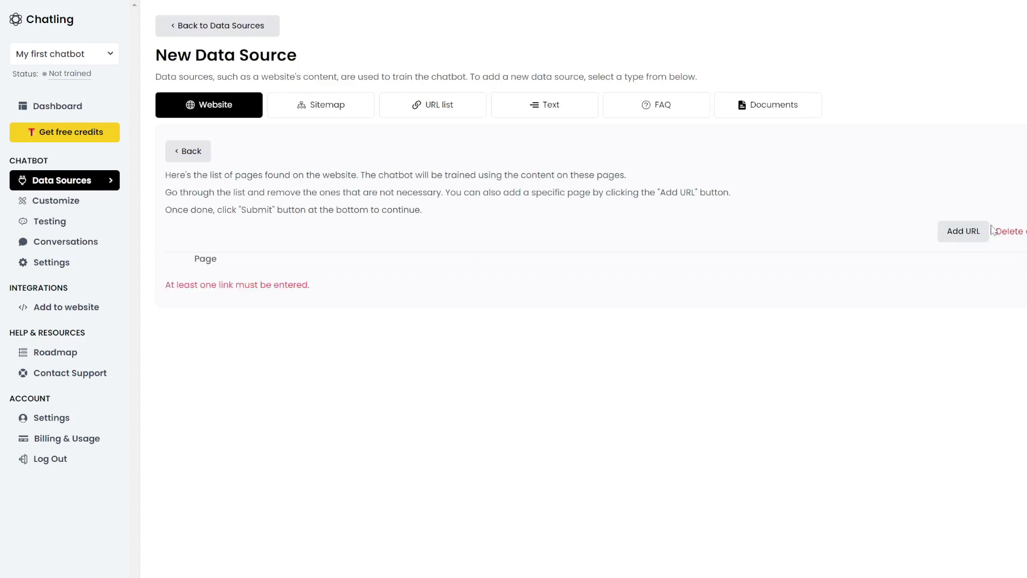
left_click(448, 109)
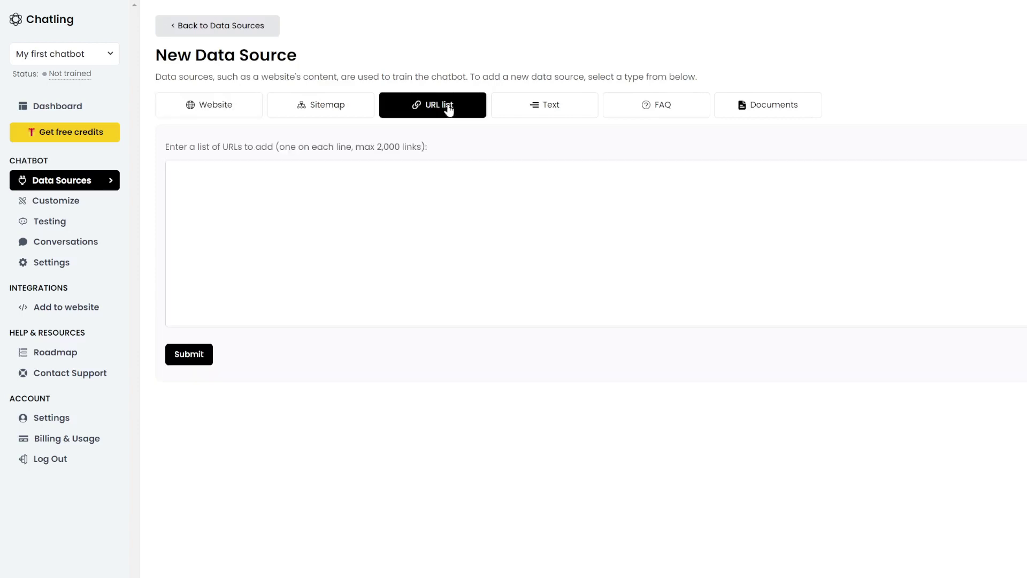
left_click(325, 189)
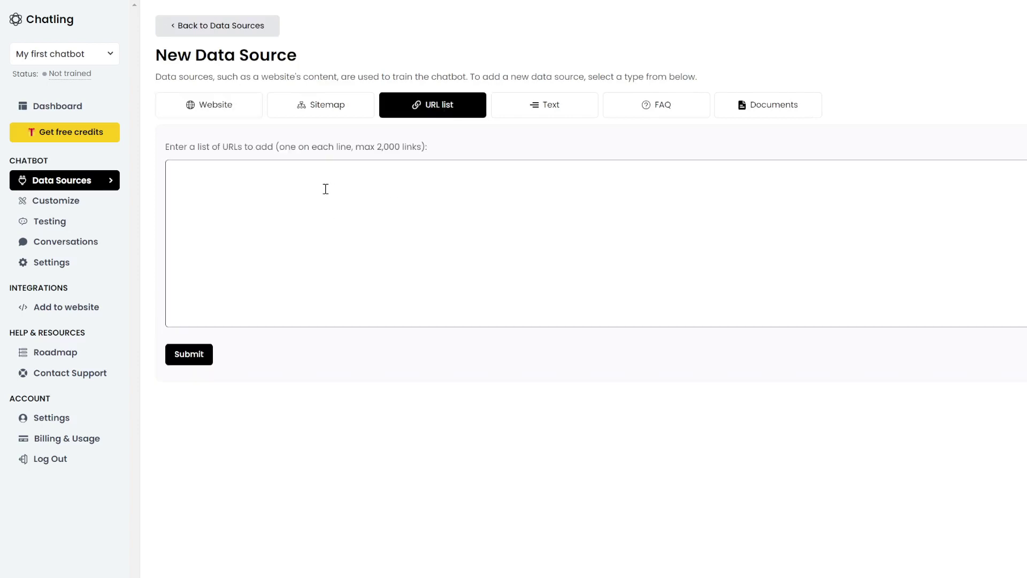
type("https://stripe.com/docs/api")
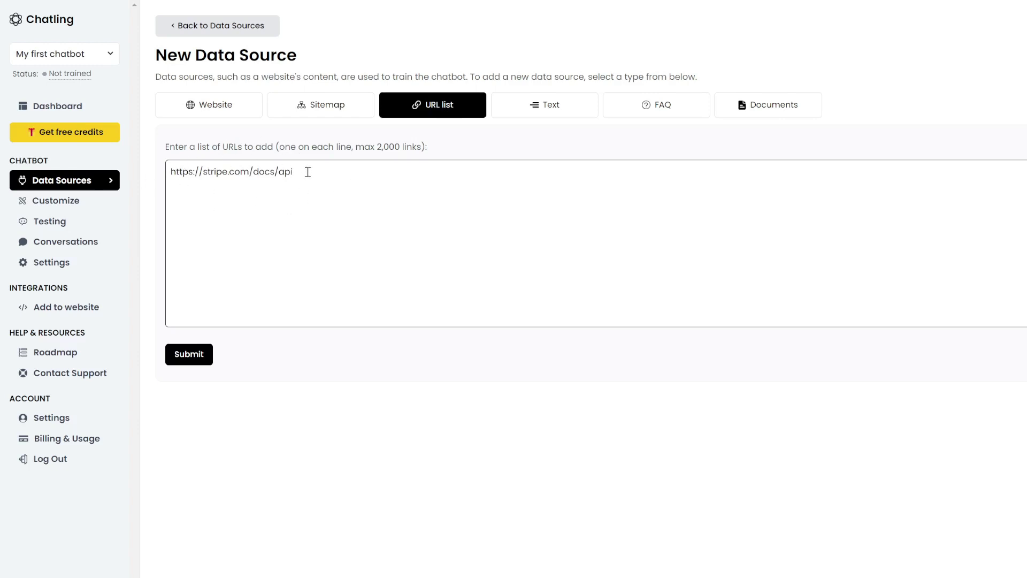
left_click(207, 355)
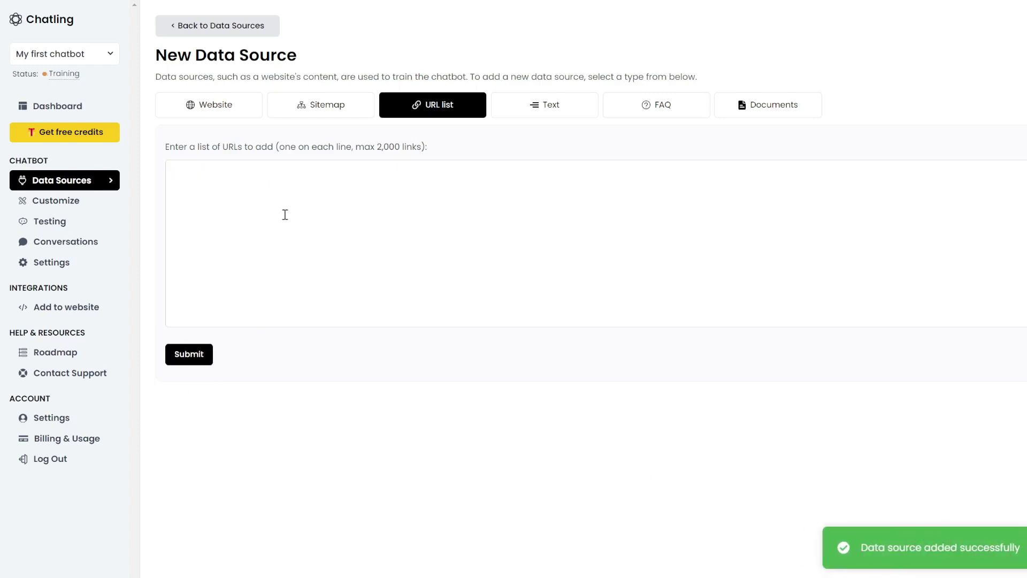
mouse_move(69, 79)
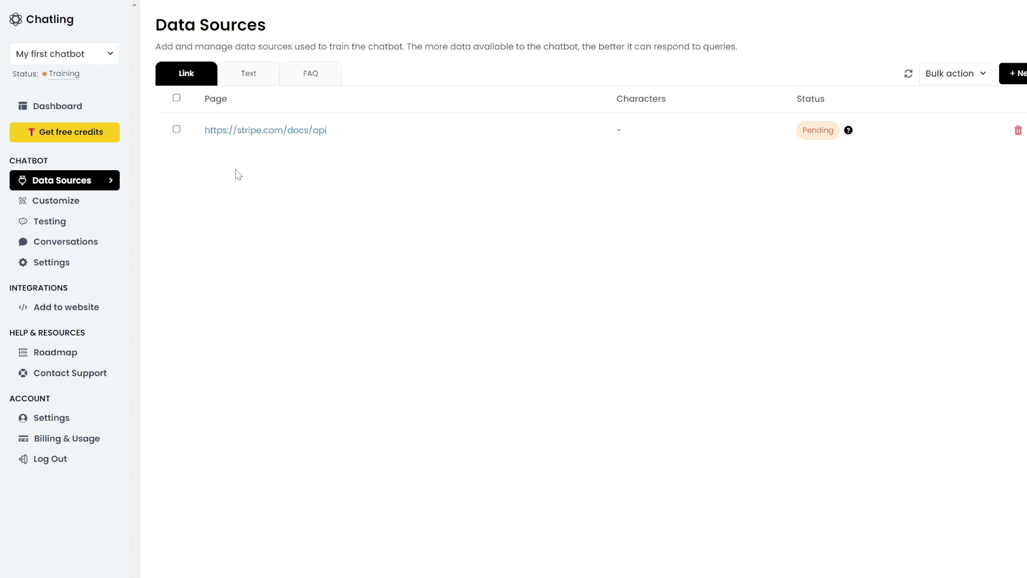
- Save the chatbot's brand name 'Stripe' and description 'API docs', then view its Configuration overview
left_click(59, 222)
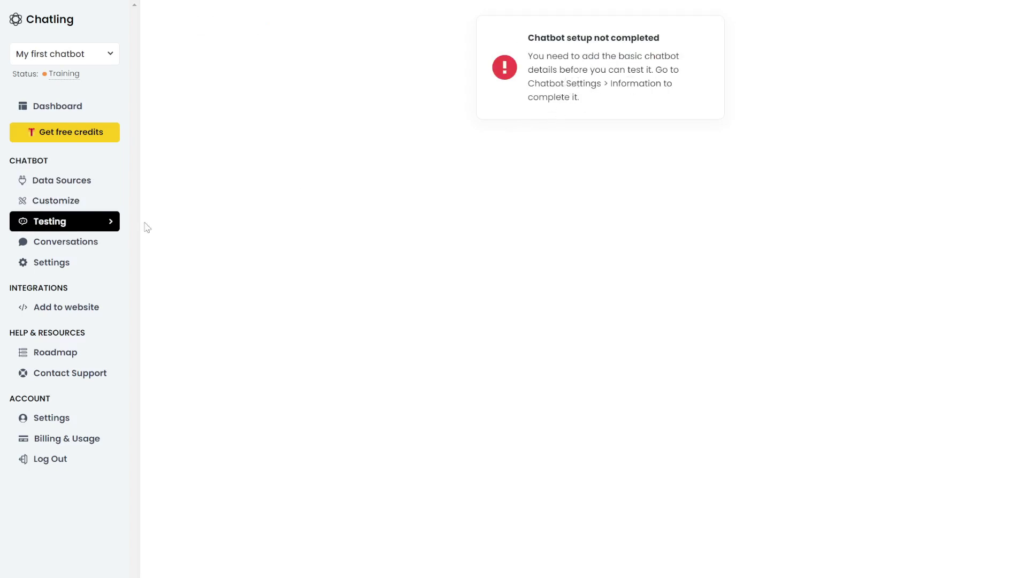
left_click(51, 263)
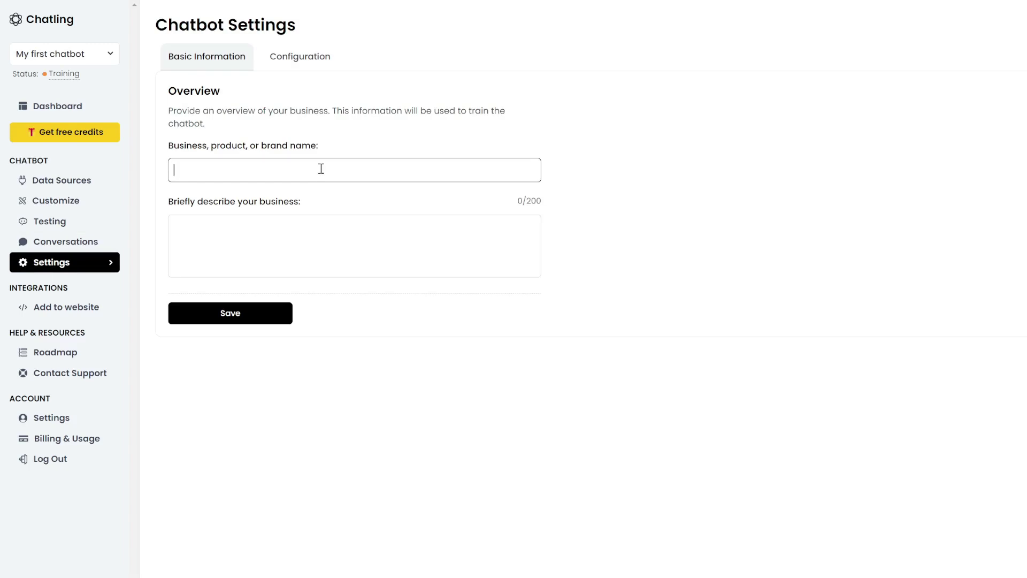
type("Stripe")
key("Tab")
type("API docs")
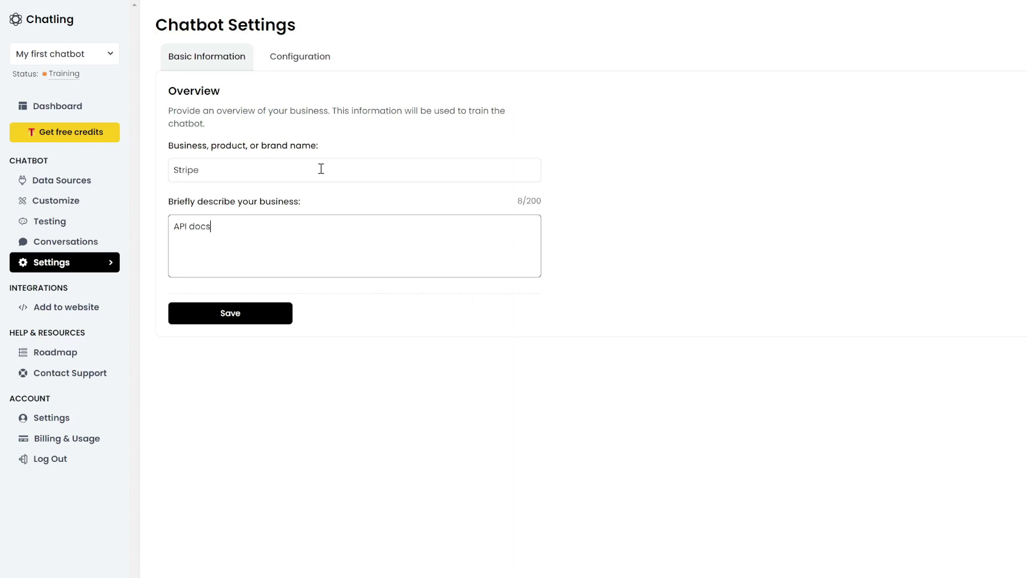
key("Tab")
key("Return")
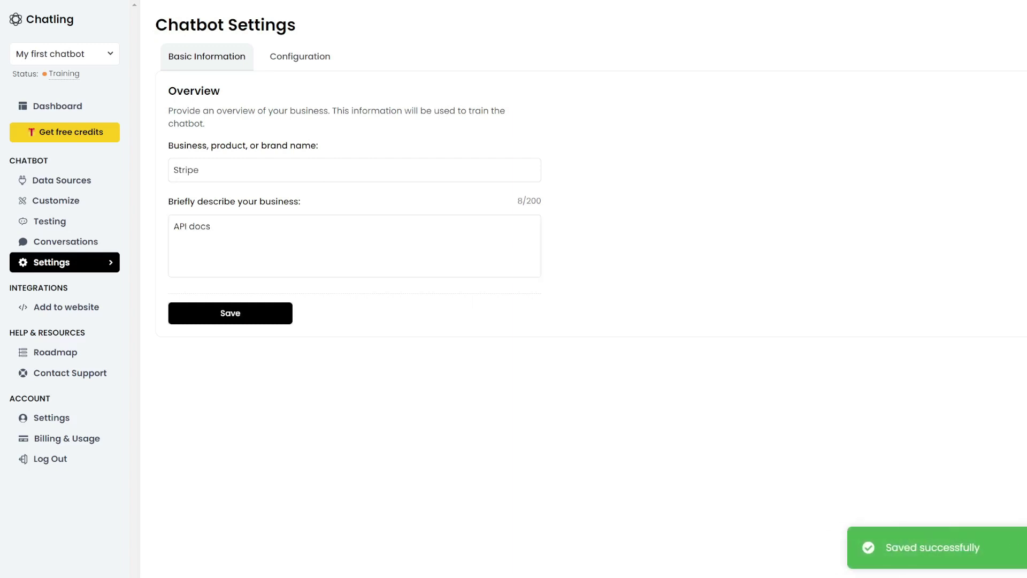
left_click(299, 56)
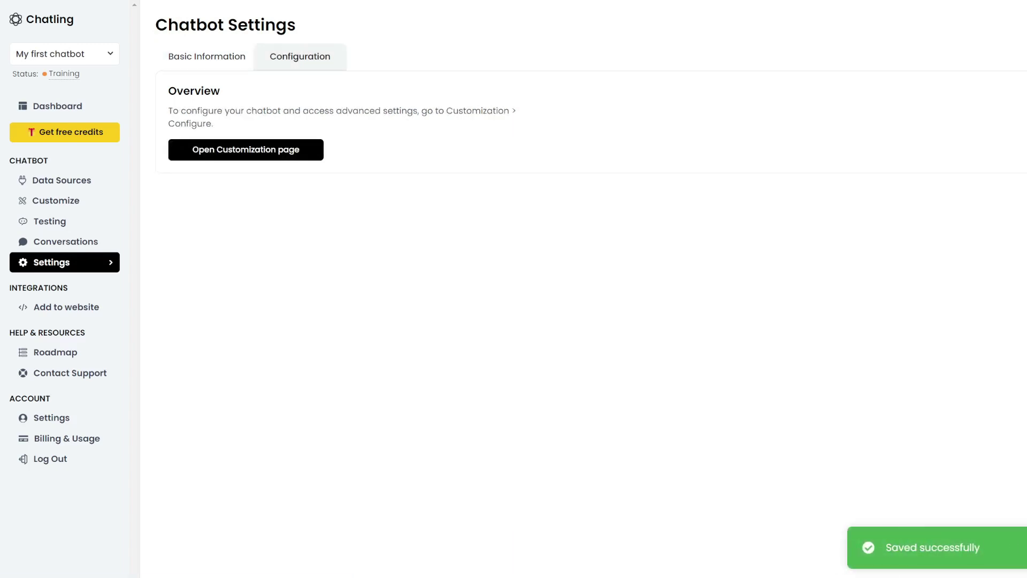
- In the customization editor, set the widget's primary colour to bright blue #0043FF
left_click(246, 149)
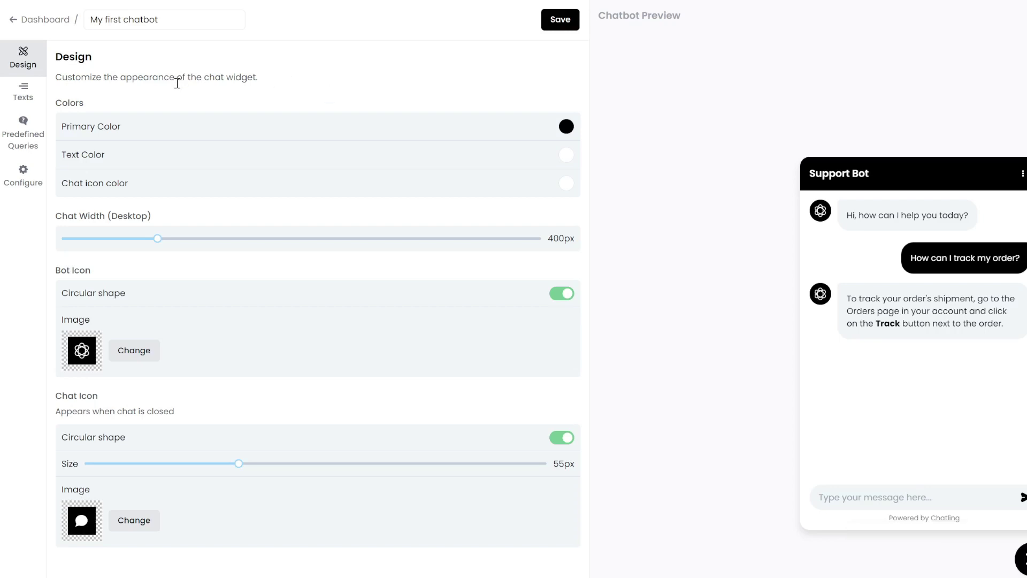
left_click(565, 128)
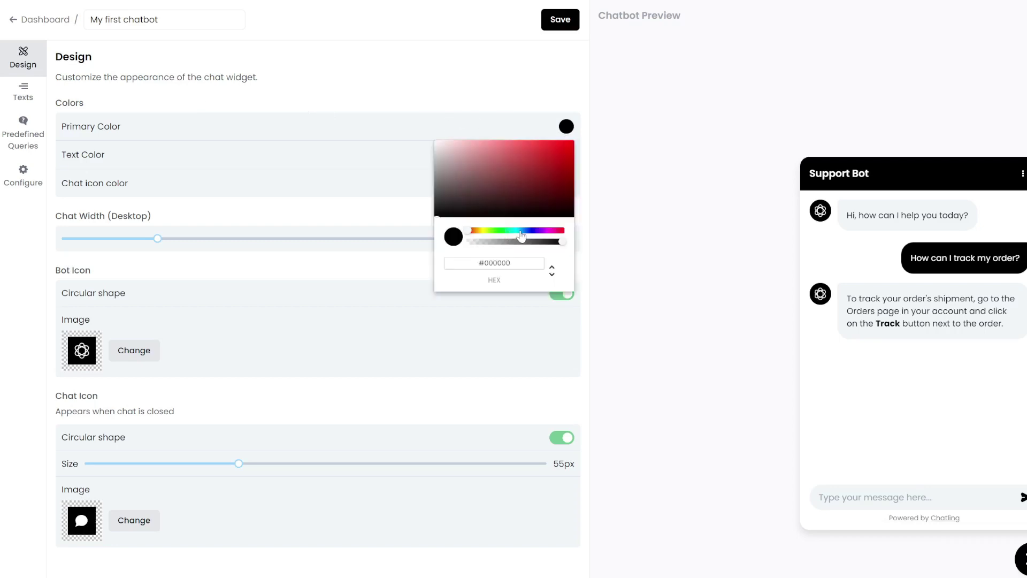
left_click(523, 231)
left_click(572, 144)
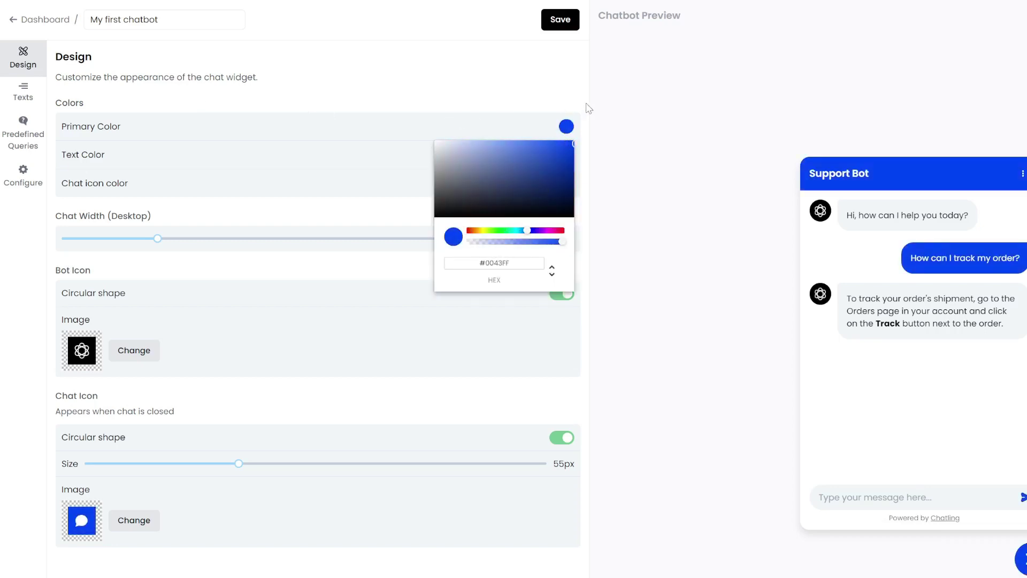
left_click(614, 119)
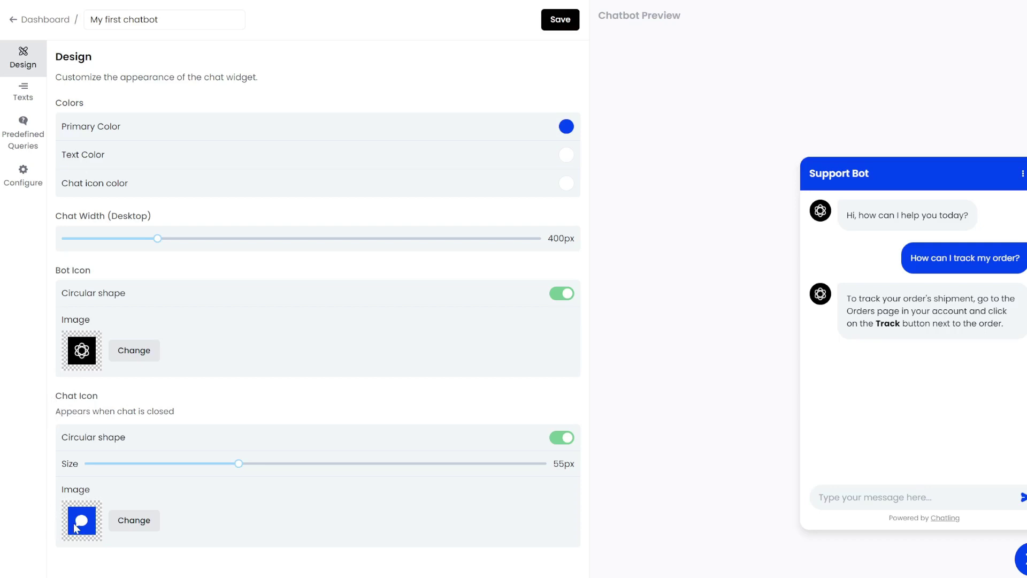
- Open the widget's Texts settings and check the 'Support Bot' header title, leaving it unchanged
left_click(23, 92)
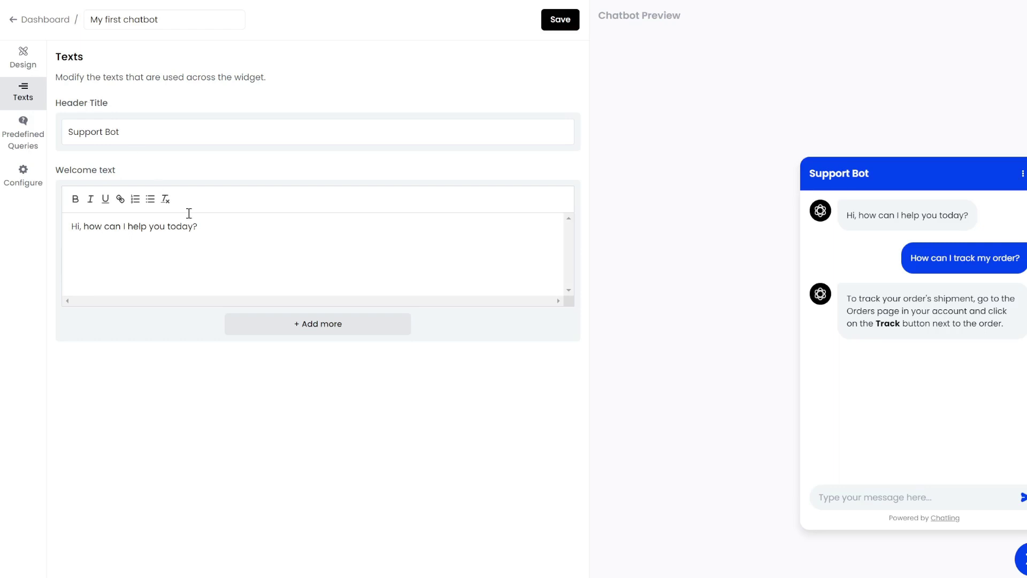
left_click(142, 132)
left_click_drag(142, 132, 54, 135)
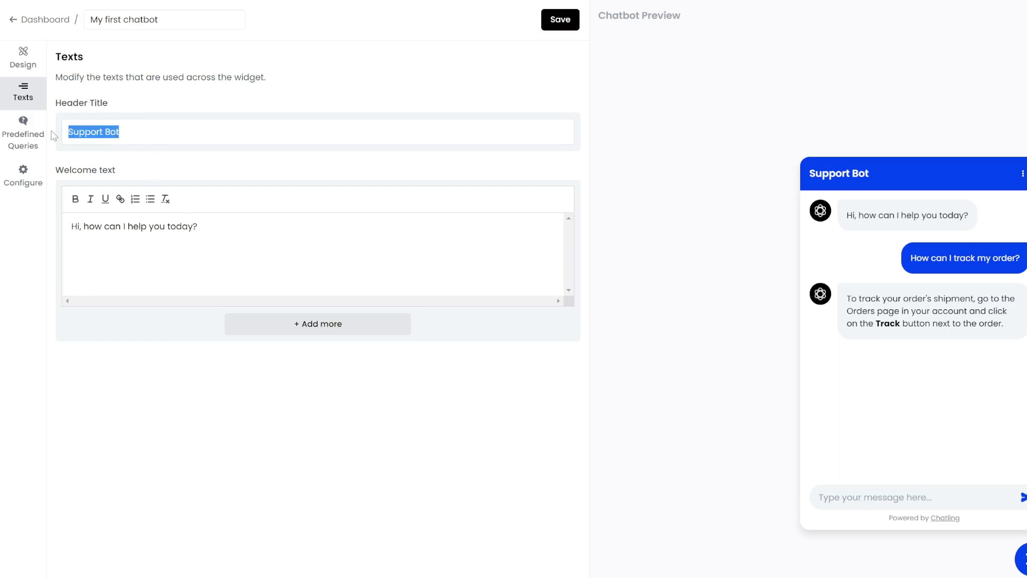
left_click(227, 241)
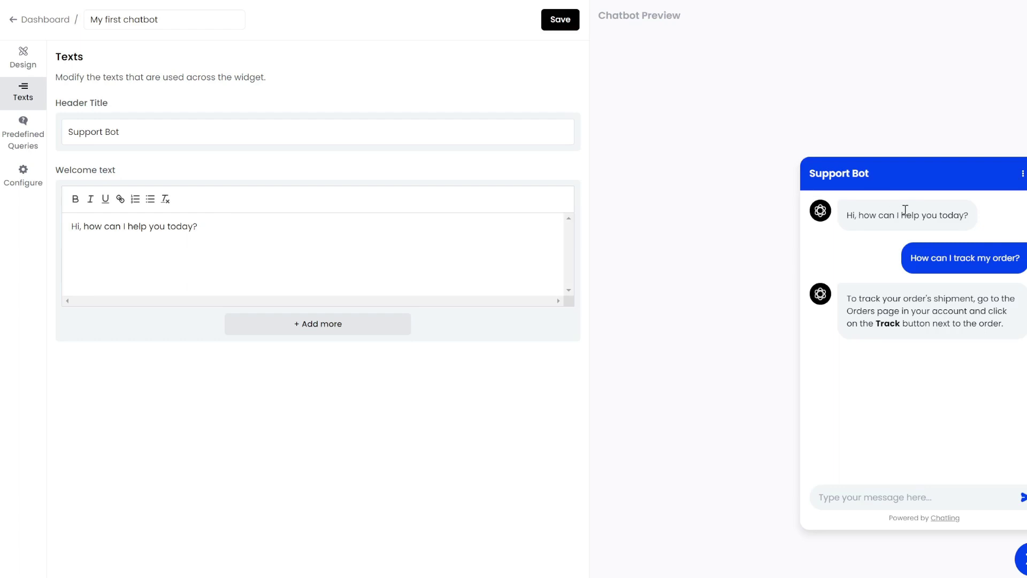
- Add a new predefined query entry with the question 'How do i add a payment link?'
left_click(31, 140)
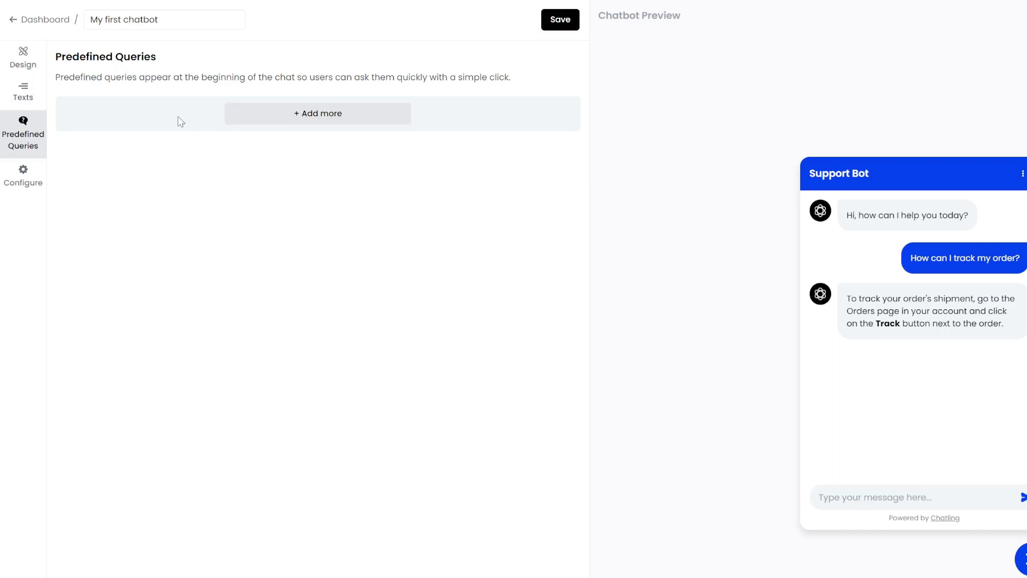
left_click(287, 119)
left_click(252, 134)
type("add payment")
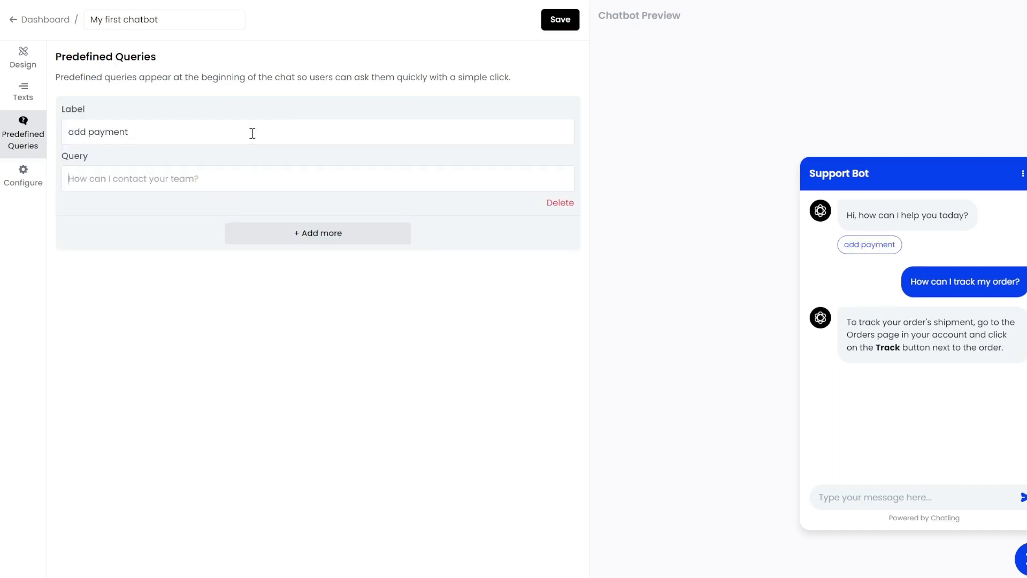
type("How do i ")
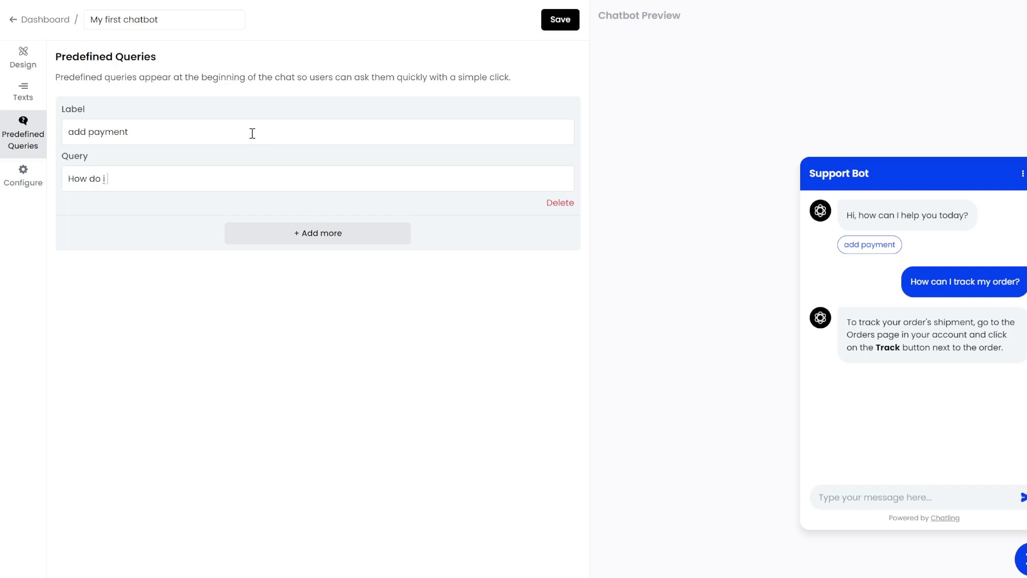
type("add a payment link?")
- Replace the 'add payment' label with the full query text and save the chatbot
left_click_drag(243, 181, 252, 130)
key("ctrl+c")
left_click(252, 130)
key("ctrl+a")
key("ctrl+v")
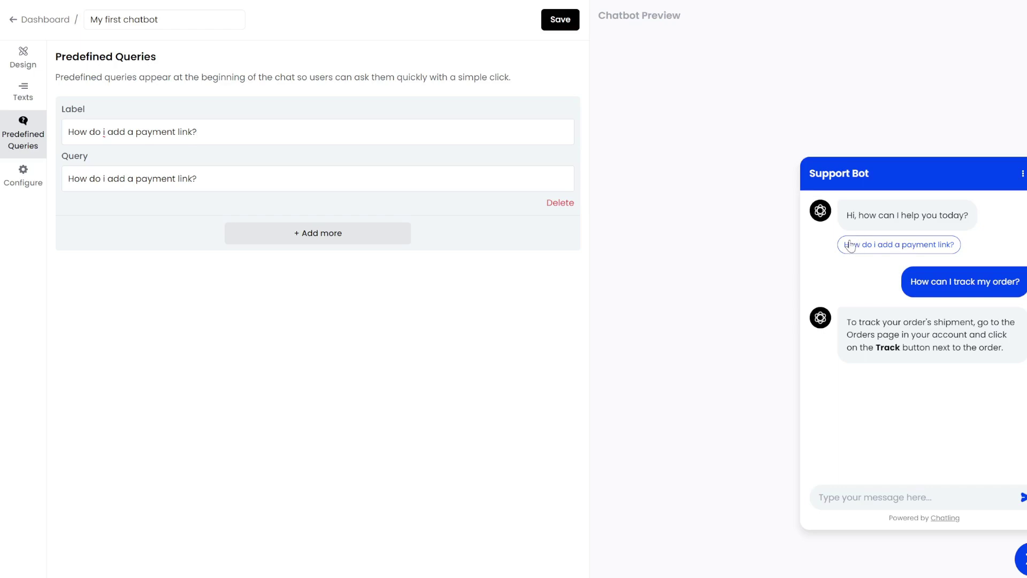
left_click(550, 25)
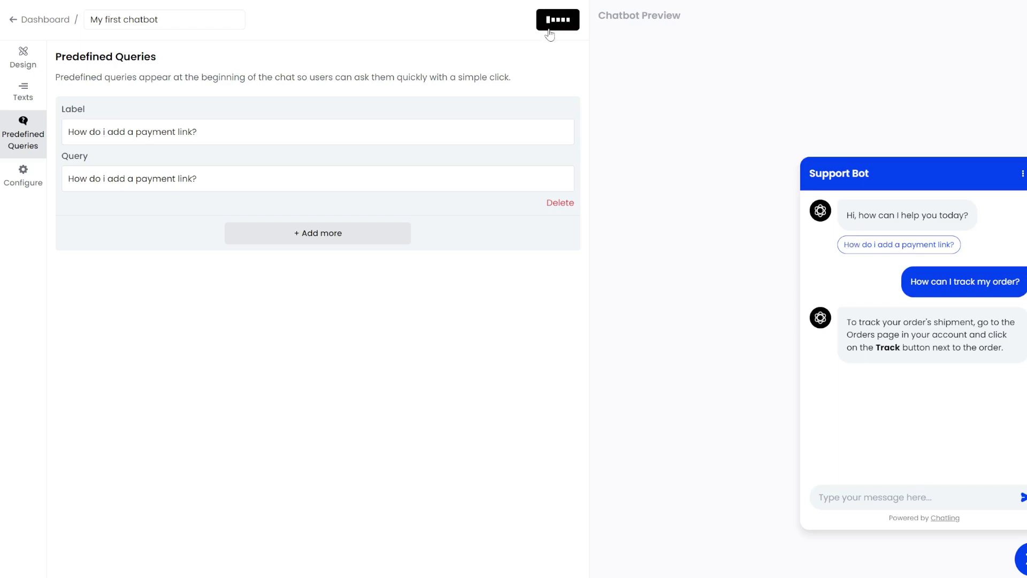
- Review the AI model and behaviour settings, then open the chatbot's test chat
left_click(14, 184)
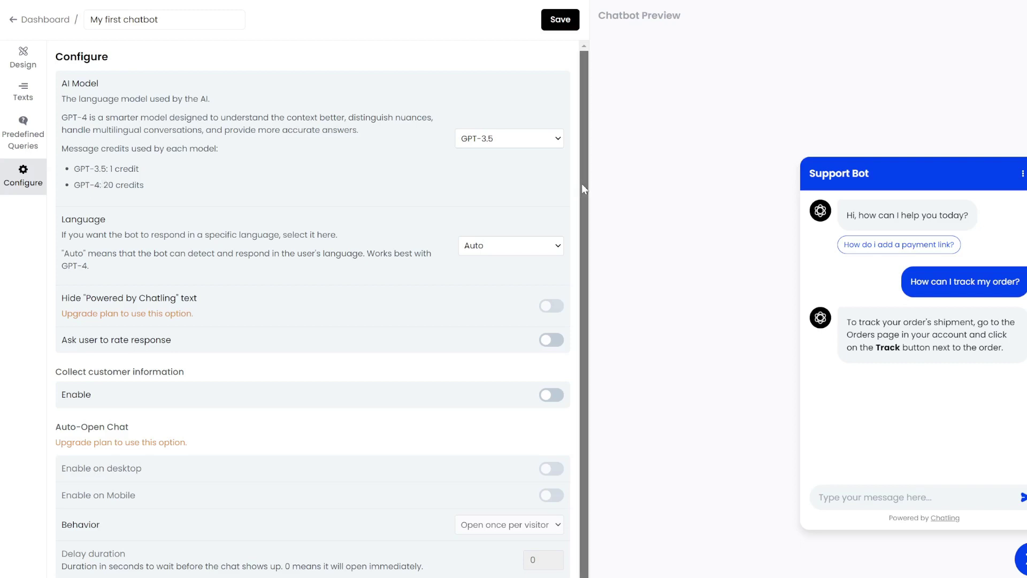
left_click_drag(582, 186, 582, 217)
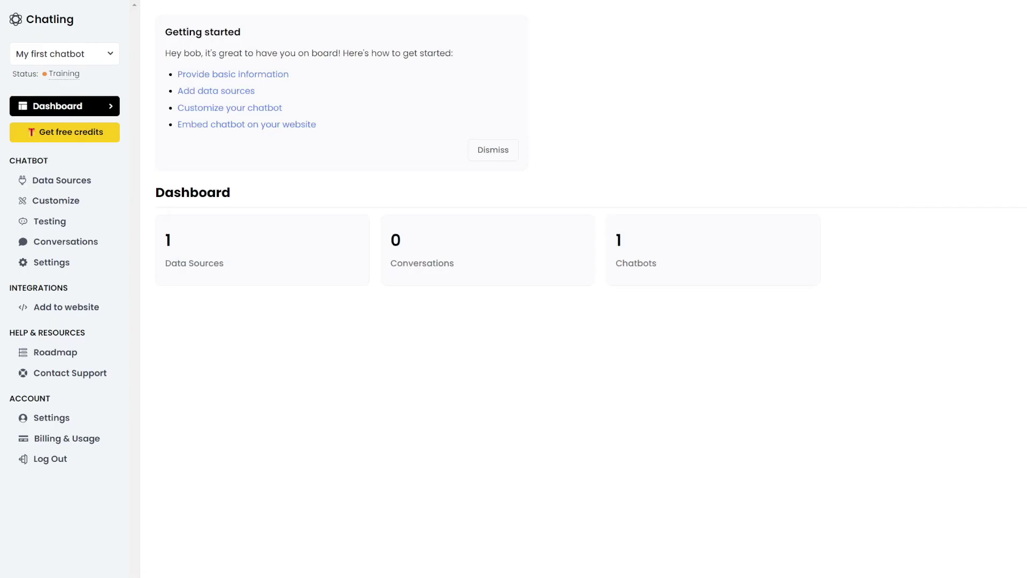
left_click(40, 226)
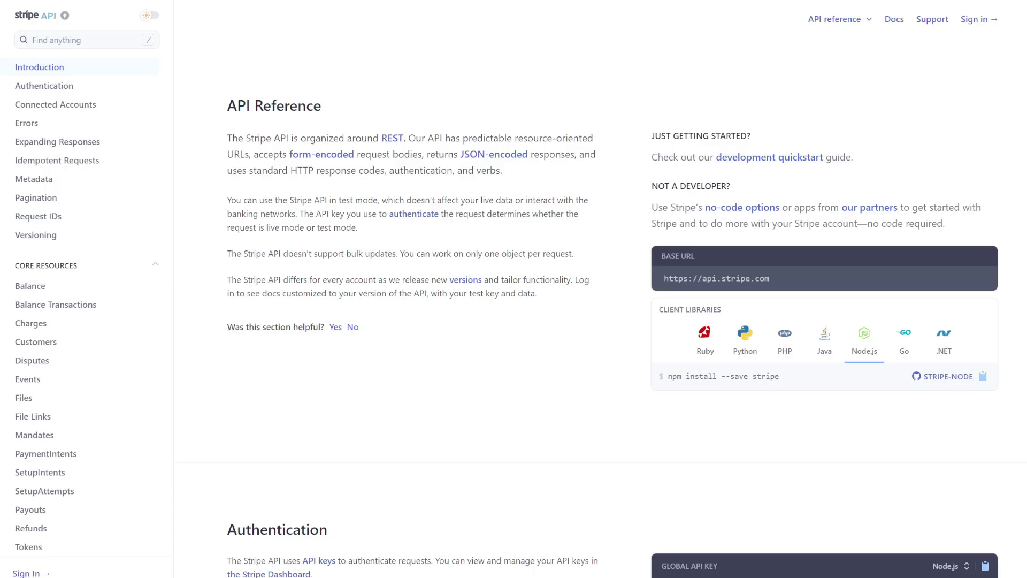
scroll(599, 289, "down", 20)
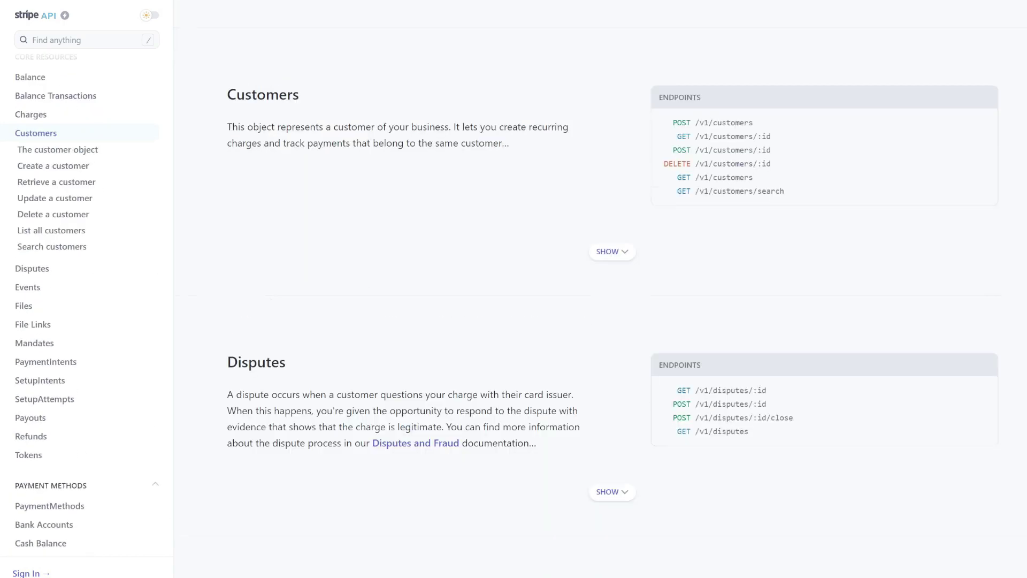
scroll(599, 289, "down", 20)
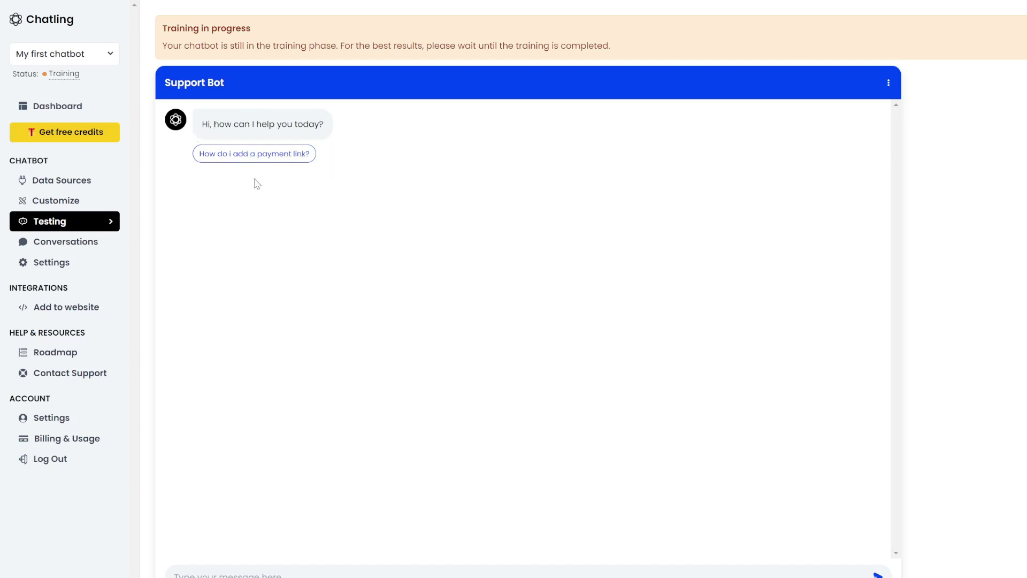
- Ask the bot 'How do i add a payment link?' and request more implementation details
left_click(276, 158)
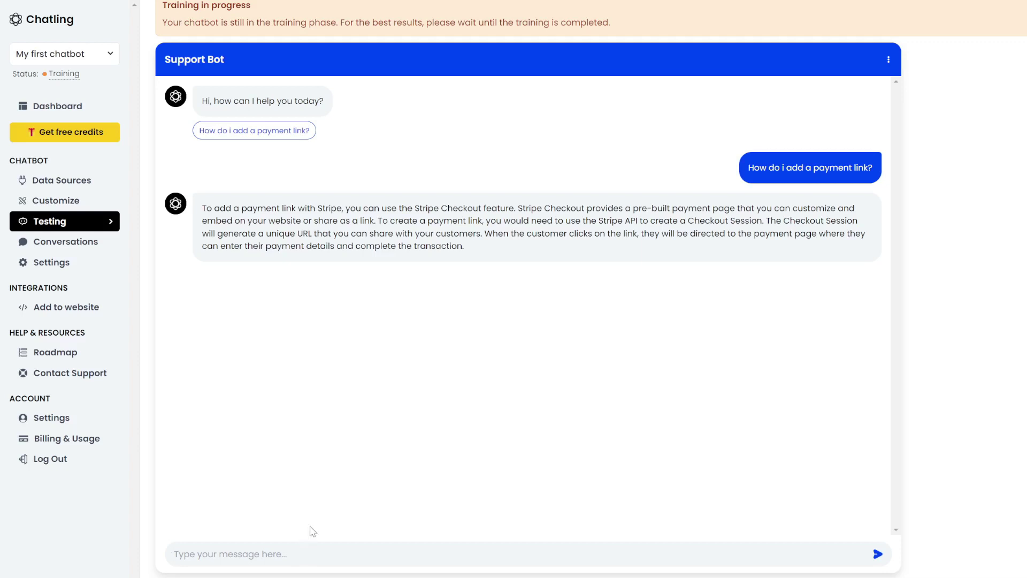
type("please give me more details on ")
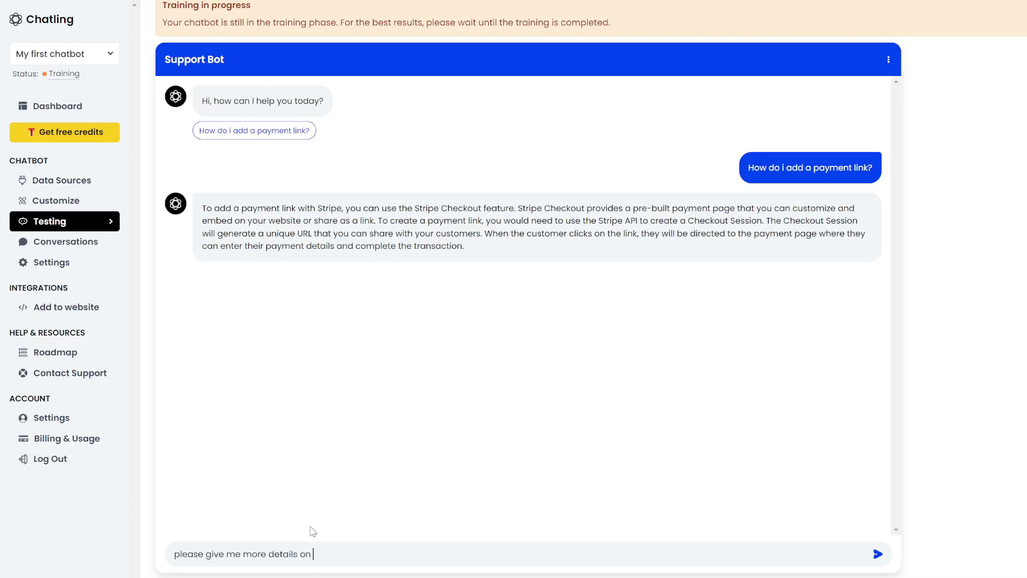
type("how to implement this")
key("Return")
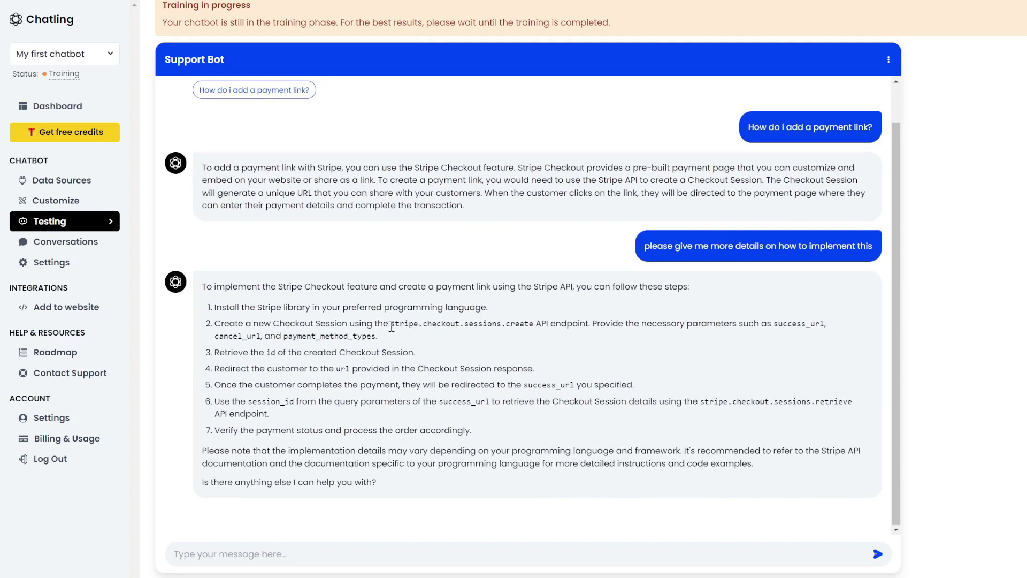
left_click_drag(391, 327, 537, 325)
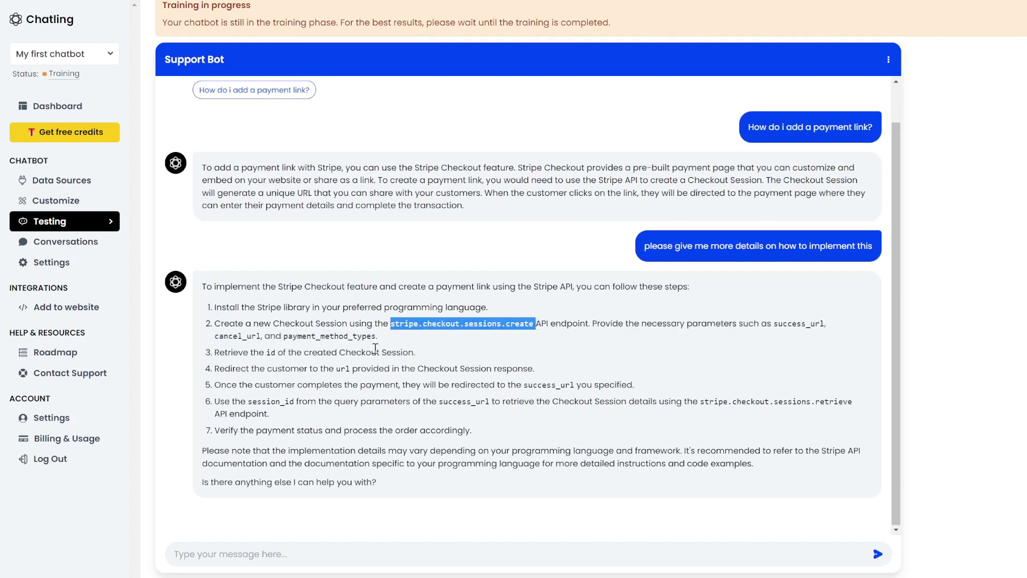
left_click(494, 343)
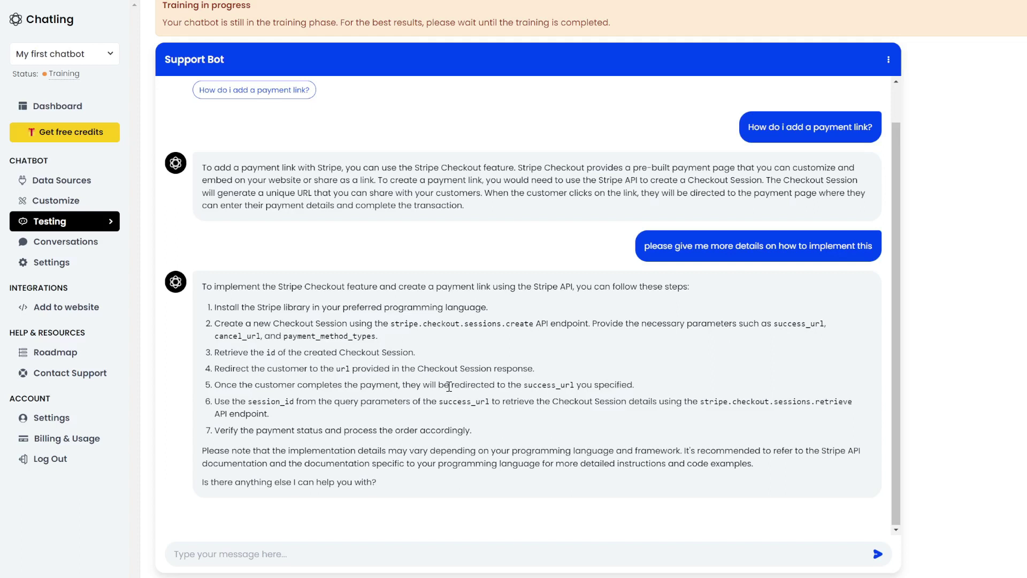
scroll(448, 383, "up", 1)
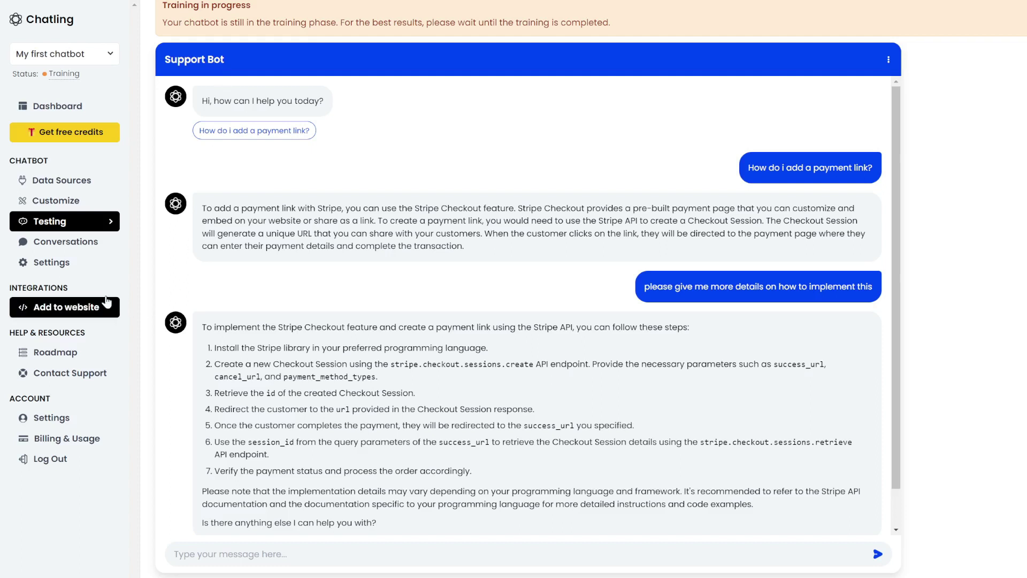
- Show the chatbot's Add to website embed code and select the whole script
left_click(73, 309)
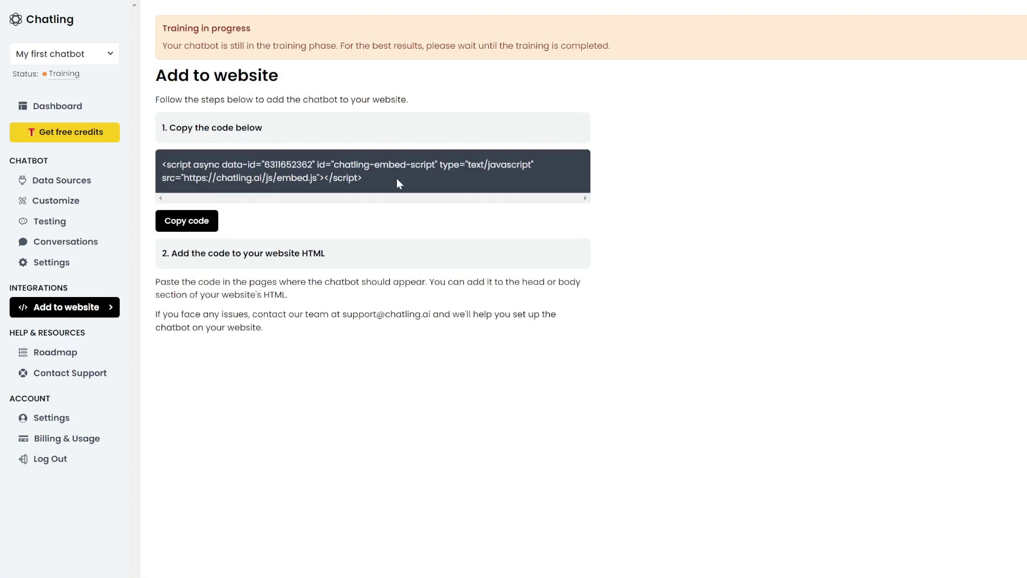
left_click_drag(396, 178, 158, 156)
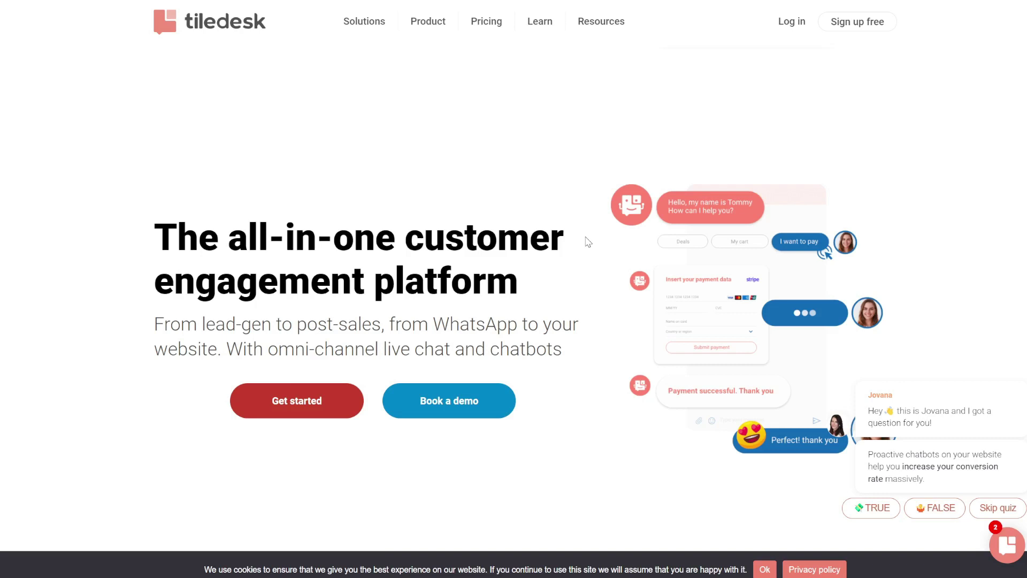
- Scroll through Tiledesk's pricing plans, then open the test project dashboard
left_click(476, 20)
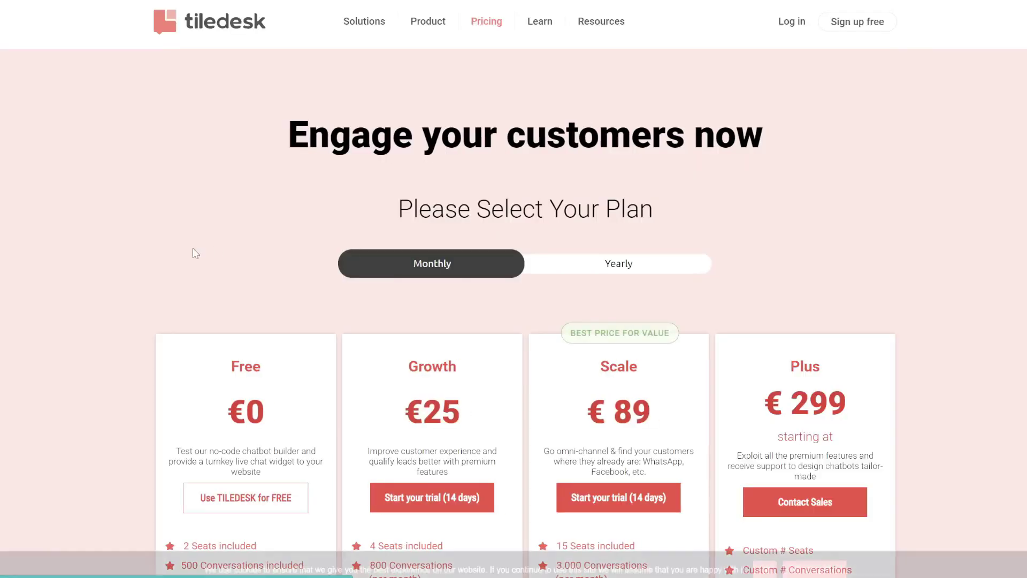
scroll(124, 236, "down", 5)
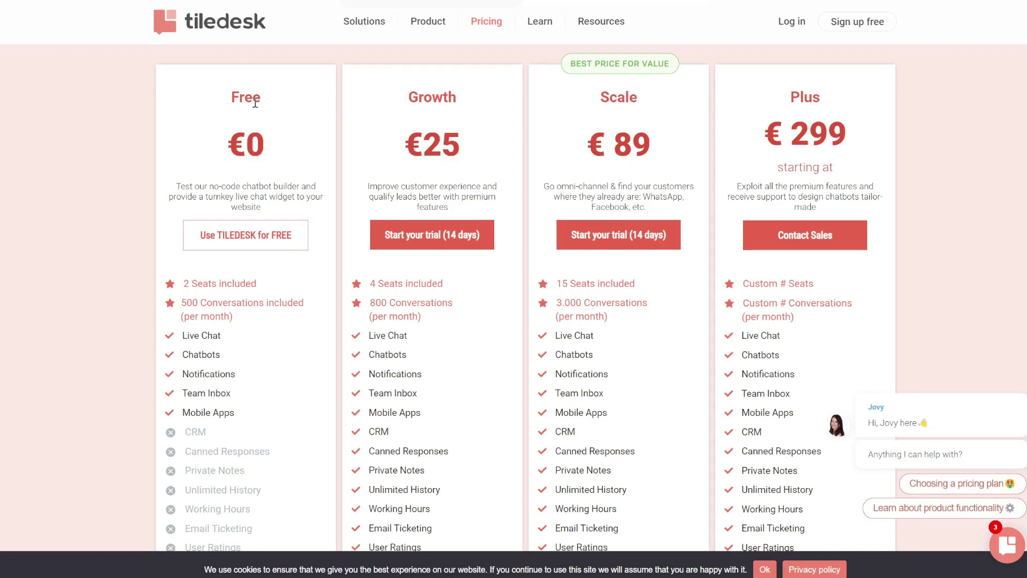
left_click(257, 249)
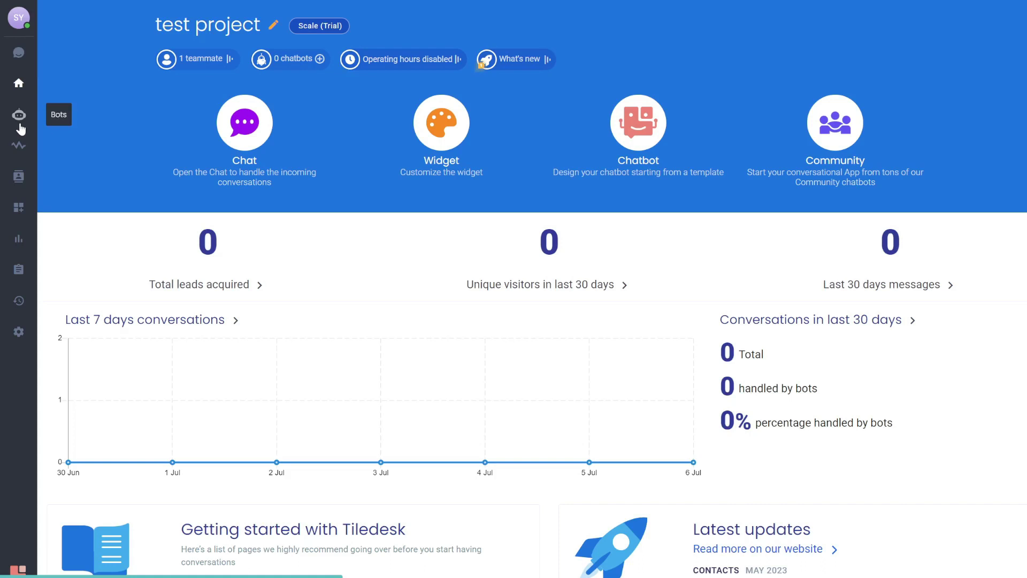
- Open the project's Bots list and browse the Add from template gallery of chatbot templates
left_click(19, 125)
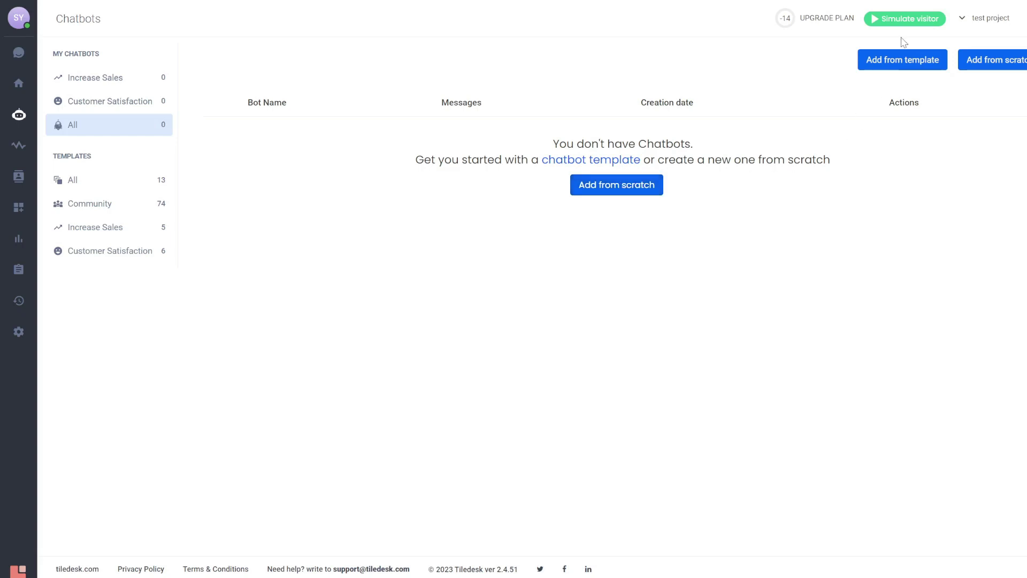
left_click(892, 72)
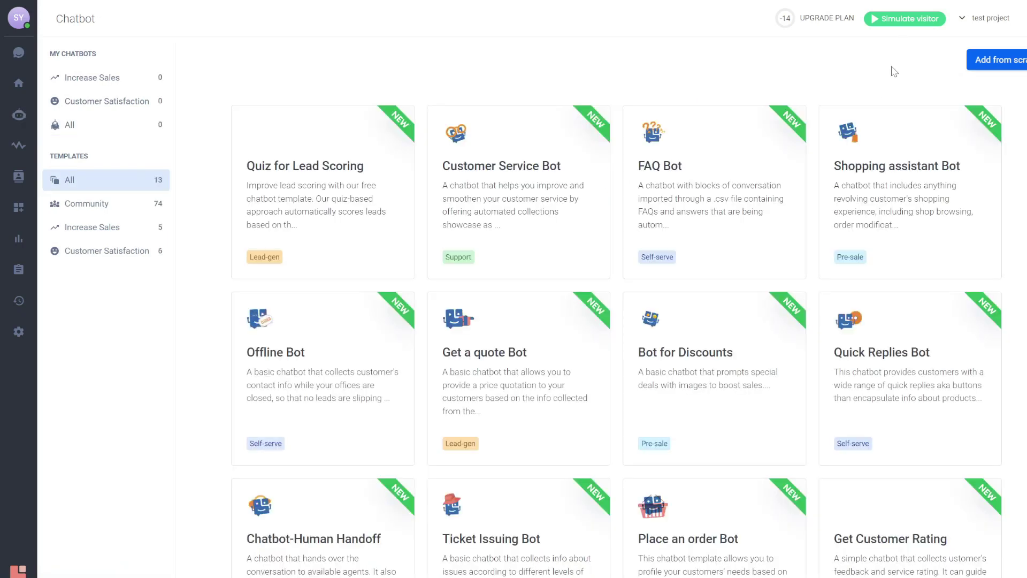
mouse_move(356, 179)
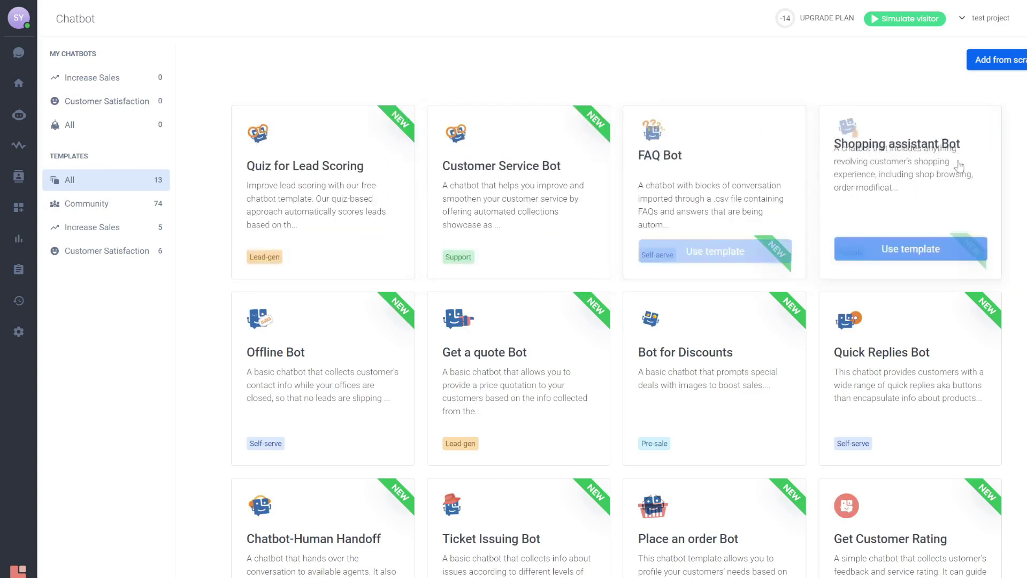
scroll(990, 102, "down", 4)
scroll(990, 101, "up", 4)
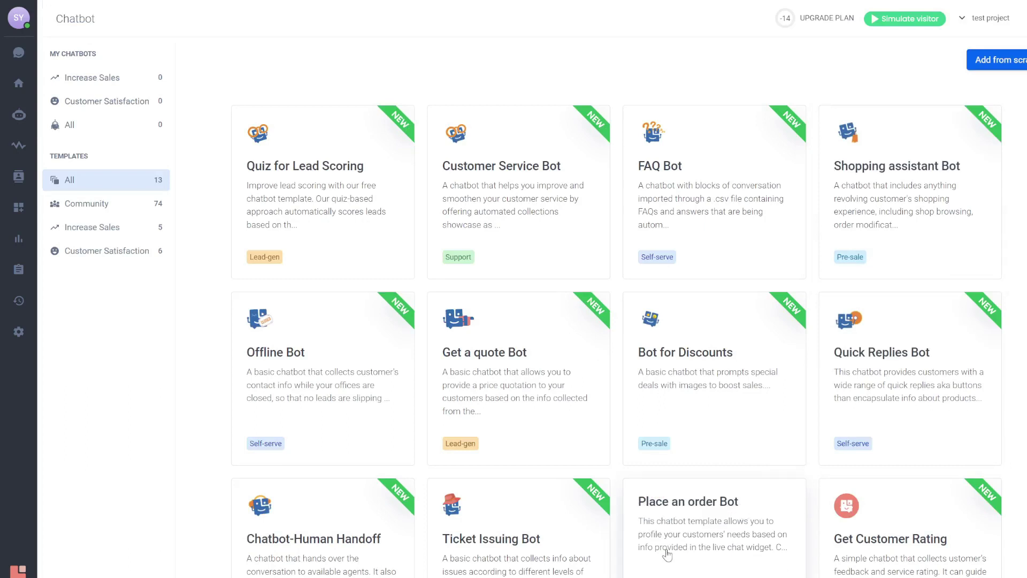
scroll(668, 555, "down", 5)
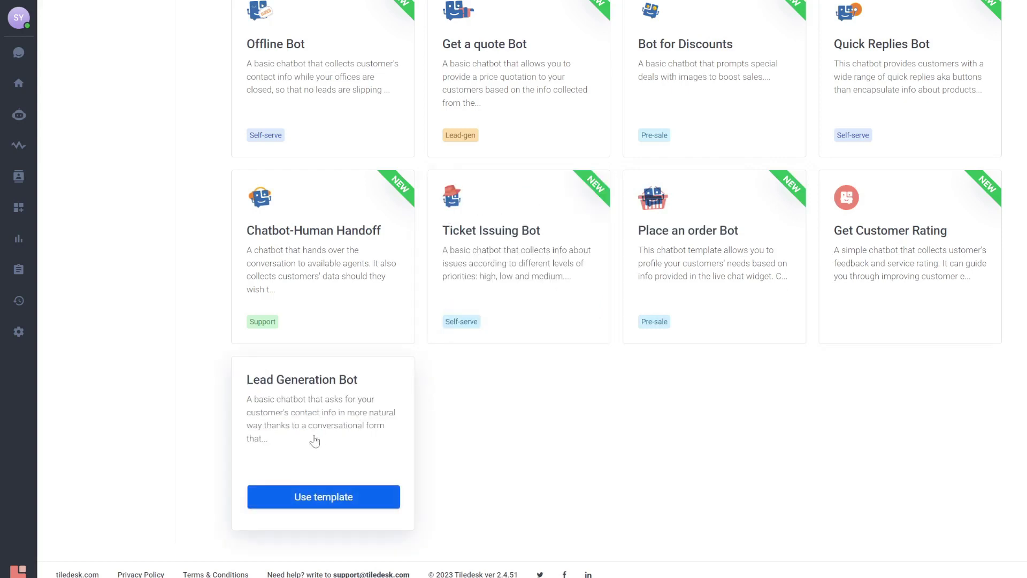
scroll(628, 470, "up", 5)
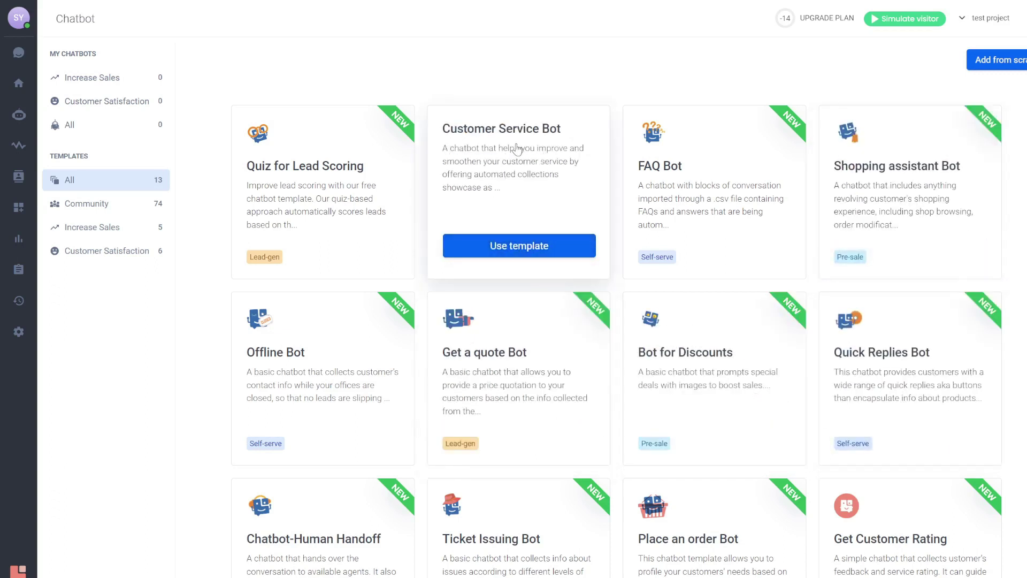
- Import the Customer Service Bot template and open it in the flow editor
left_click(517, 246)
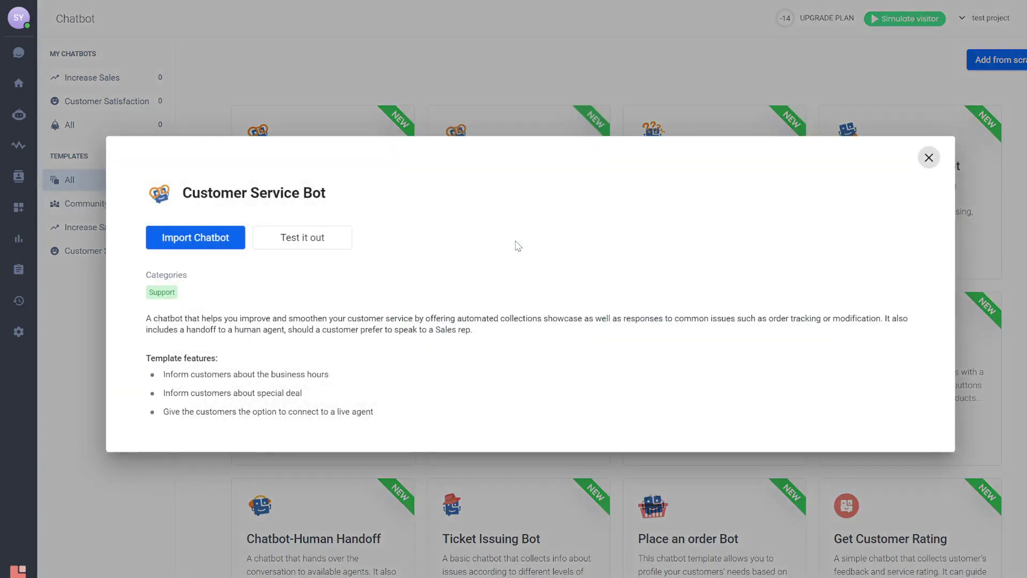
left_click(213, 242)
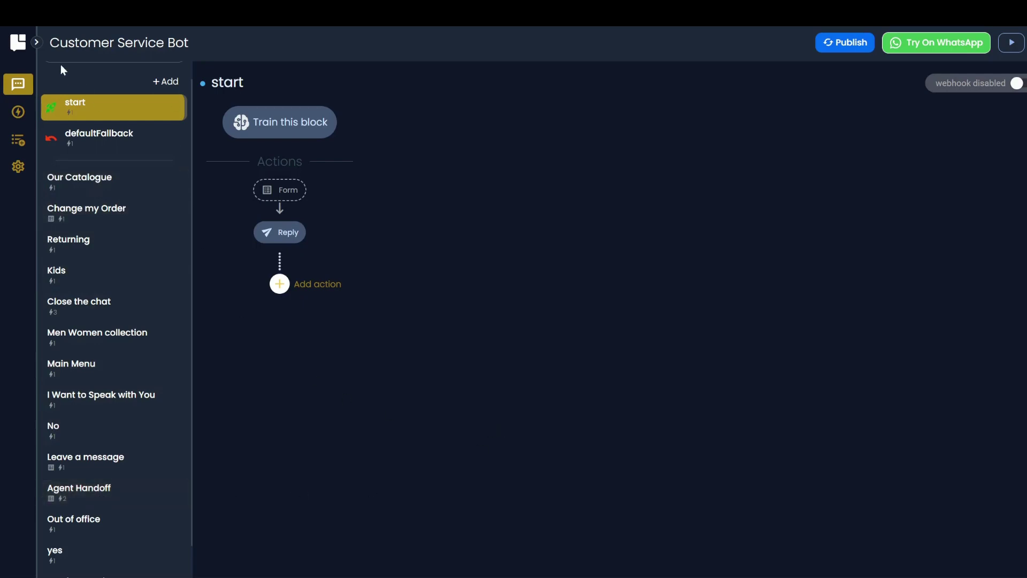
left_click_drag(54, 43, 214, 38)
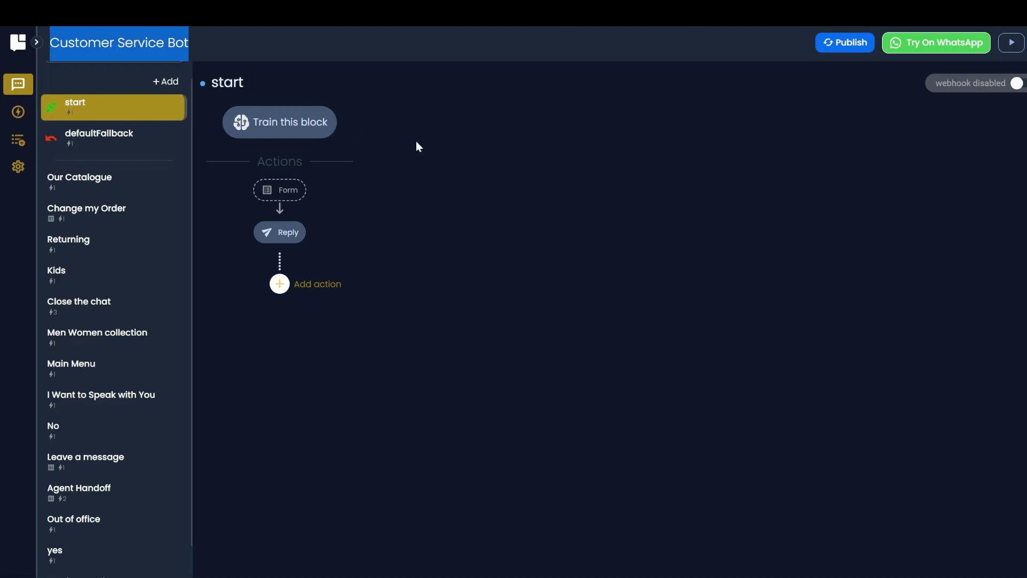
left_click(457, 157)
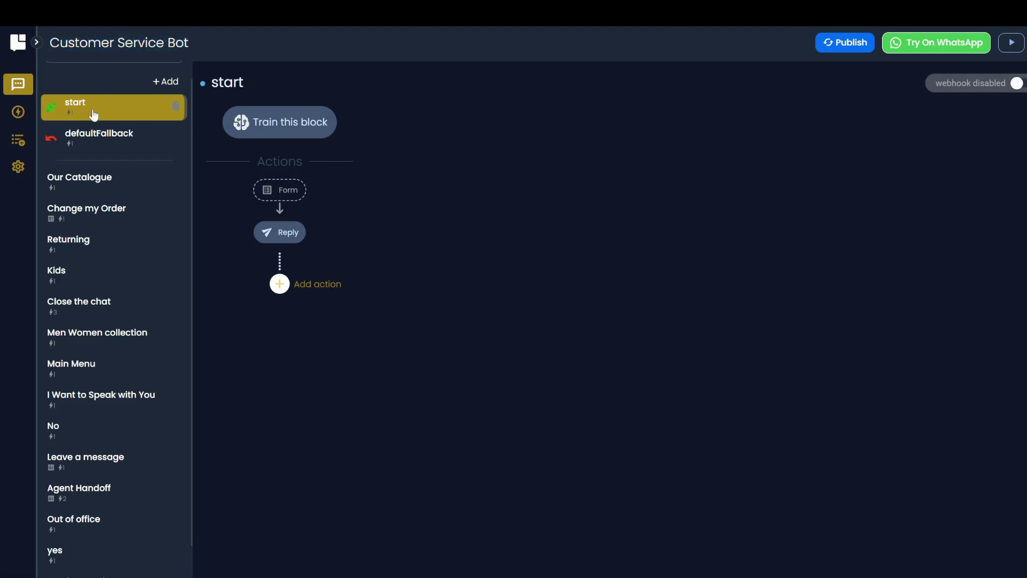
- Change the start block's greeting to introduce the bot as Bob instead of Tommy
left_click(285, 245)
scroll(642, 347, "down", 4)
scroll(540, 269, "up", 4)
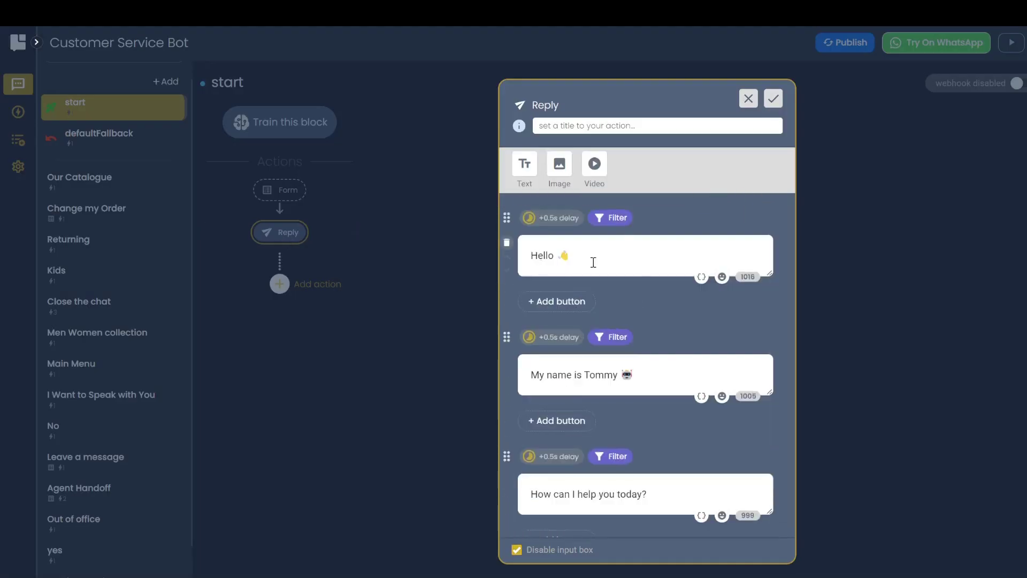
double_click(592, 373)
type("Bob")
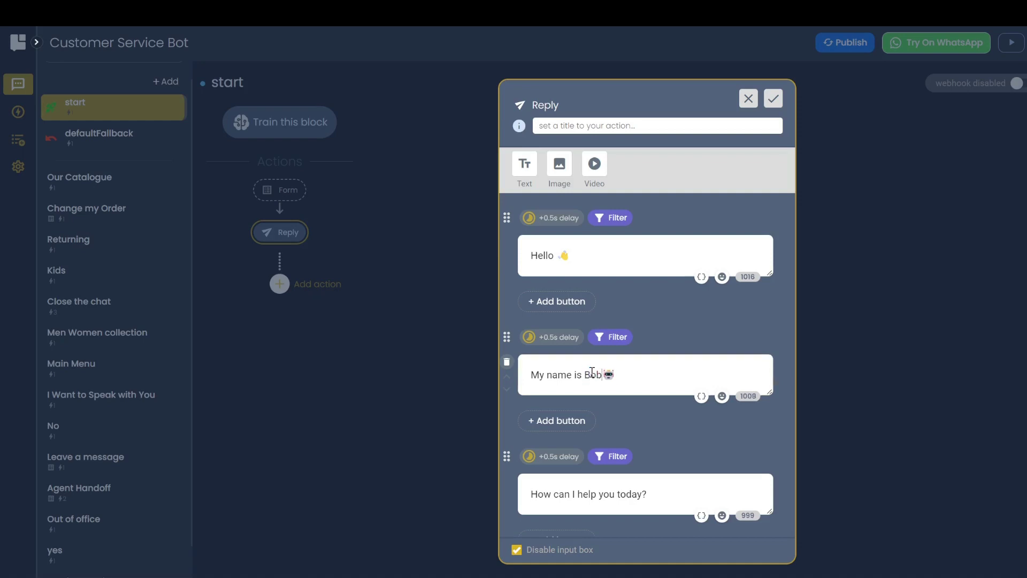
- Remove the Our Catalogue quick-reply button, keeping Change my Order first, and close the editor
scroll(605, 321, "down", 4)
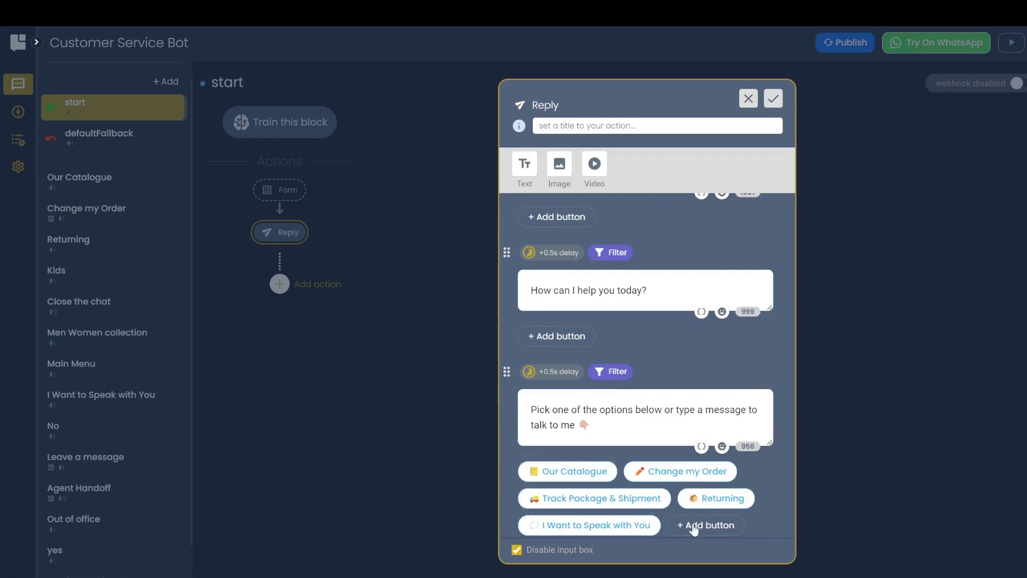
left_click(608, 461)
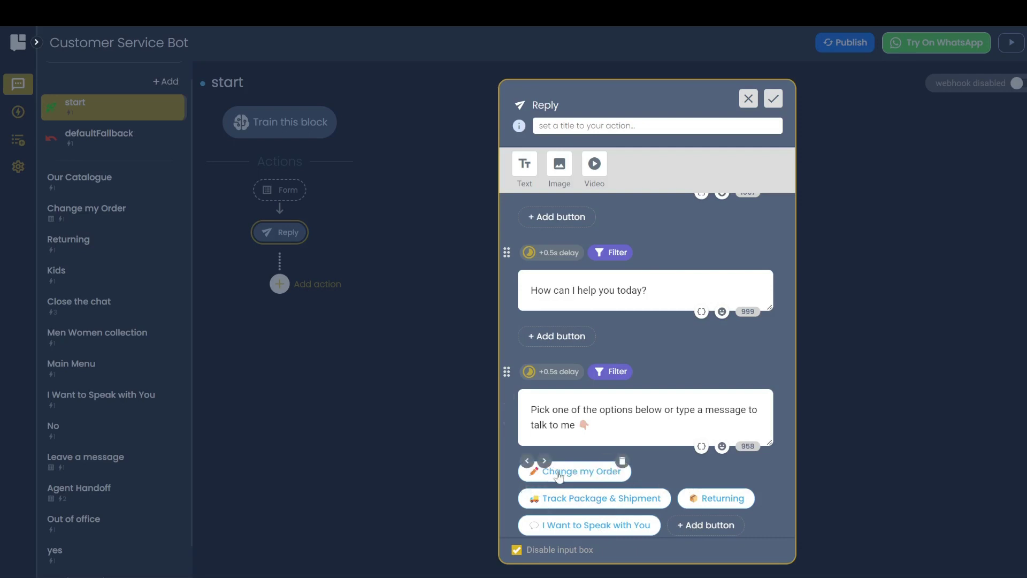
left_click(544, 461)
left_click(545, 461)
key("Escape")
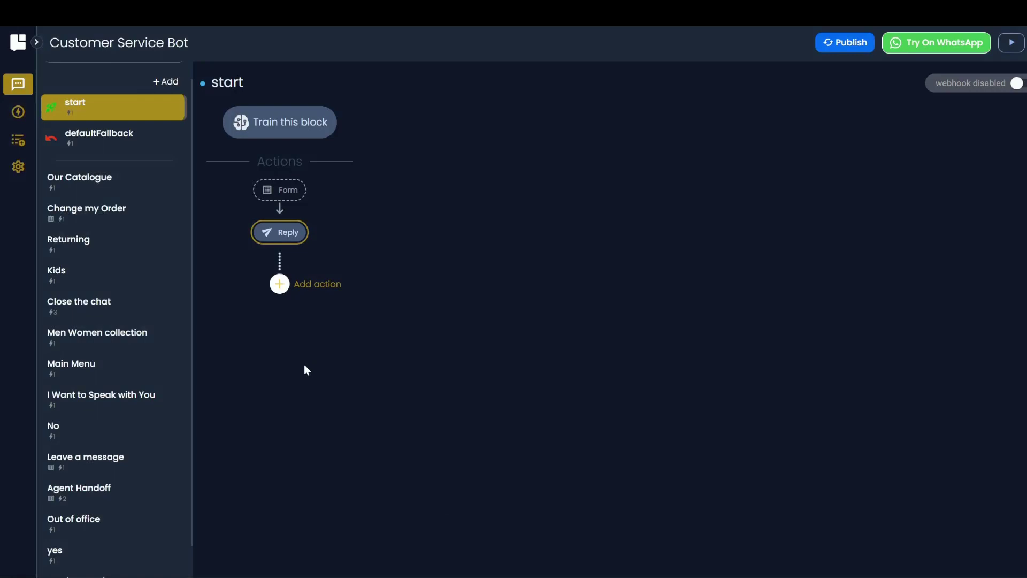
left_click(279, 283)
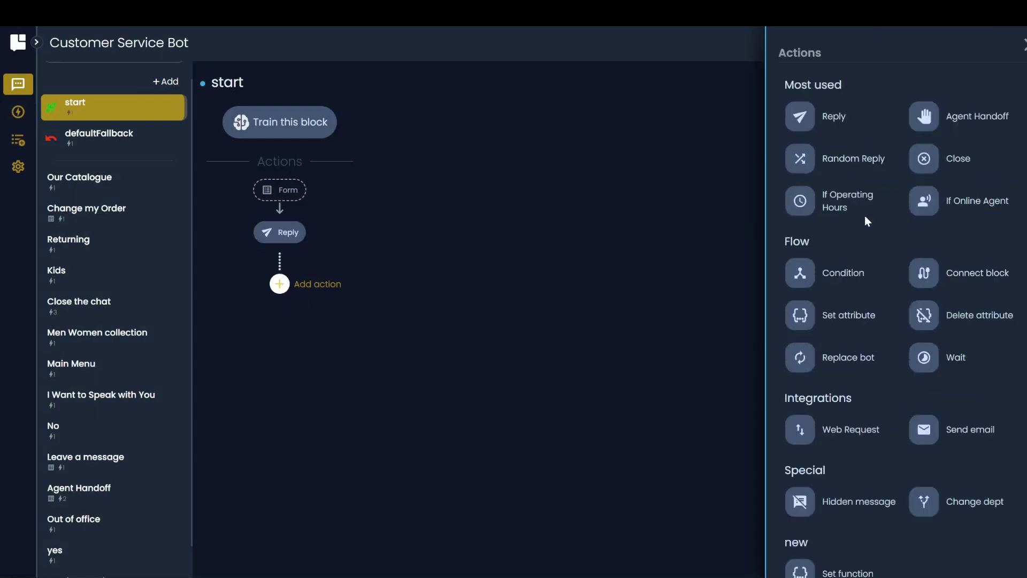
key("Escape")
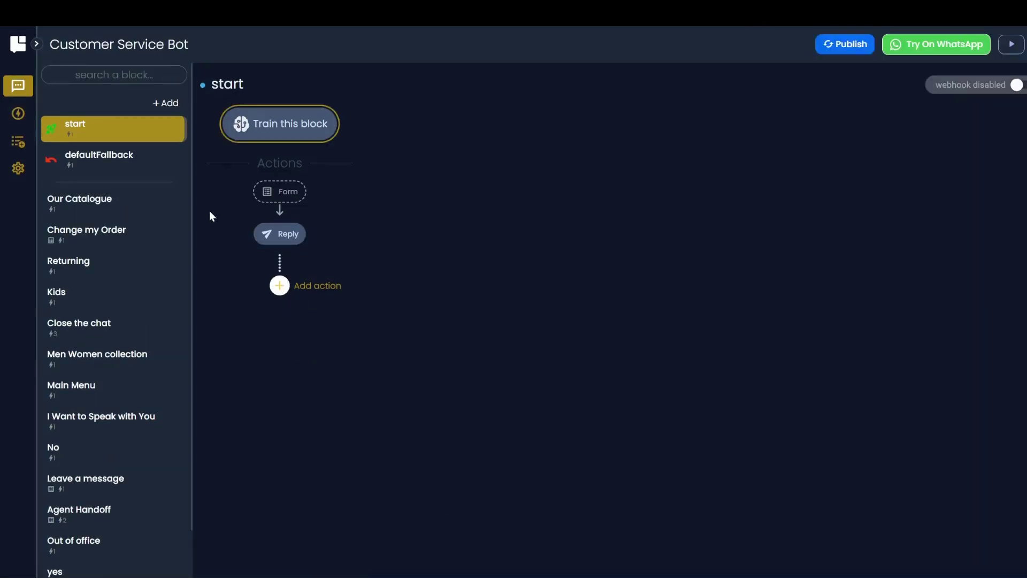
- Review the Change my Order block's training phrases, including 'Change my Order'
left_click(104, 236)
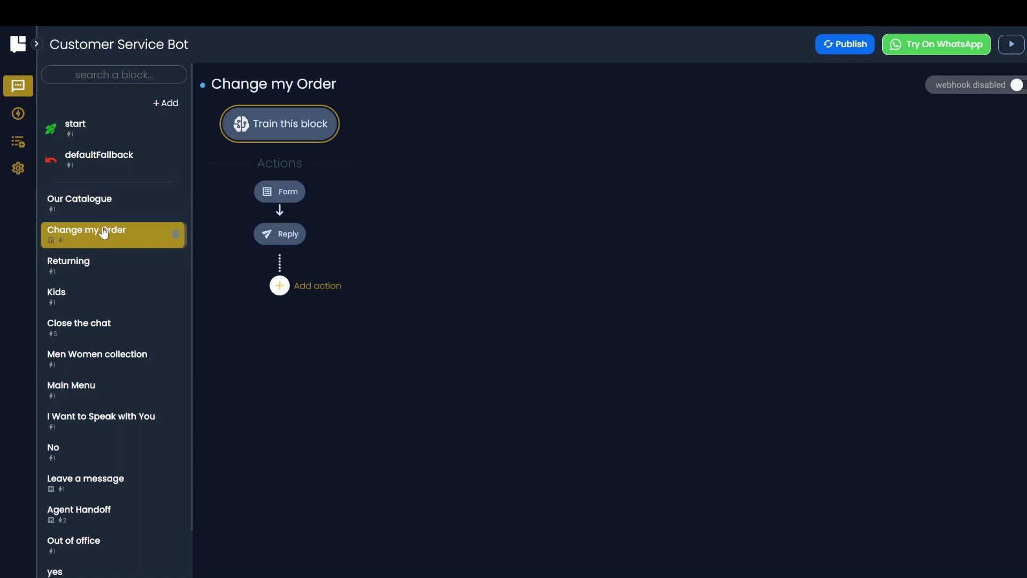
left_click(278, 134)
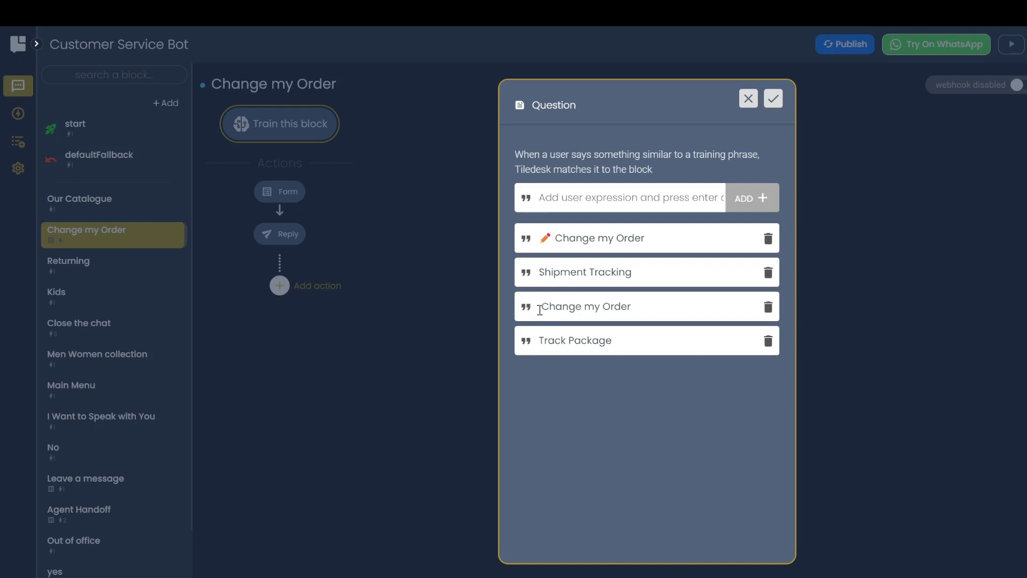
left_click_drag(540, 309, 677, 312)
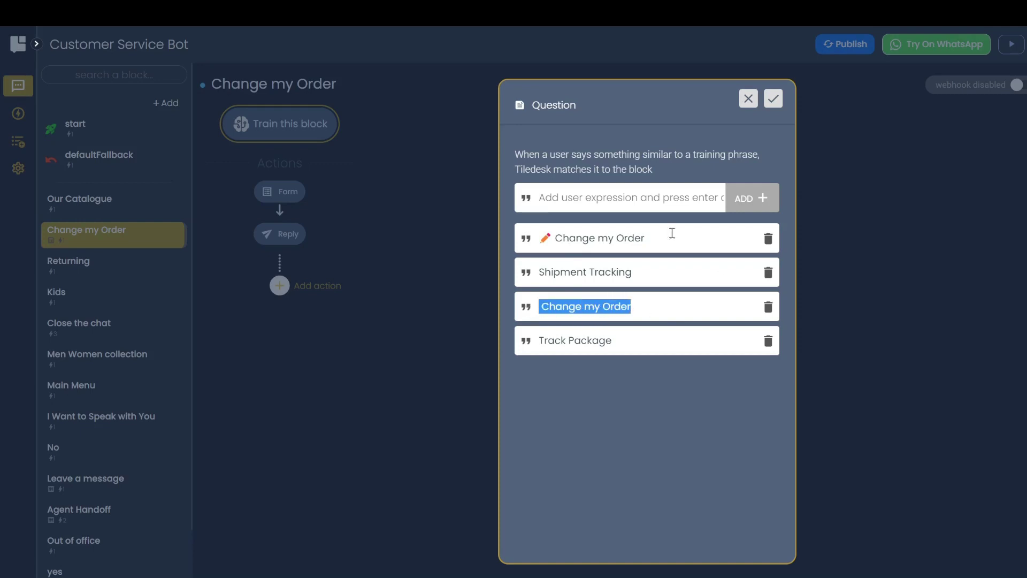
left_click(773, 100)
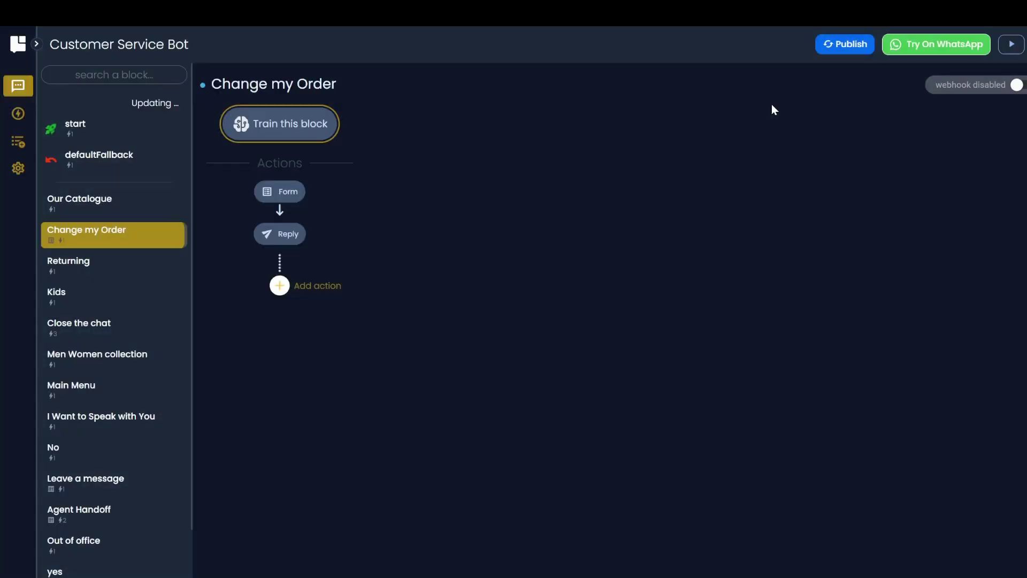
- Check the block's three-field form, then move to the Close the chat block
left_click(274, 191)
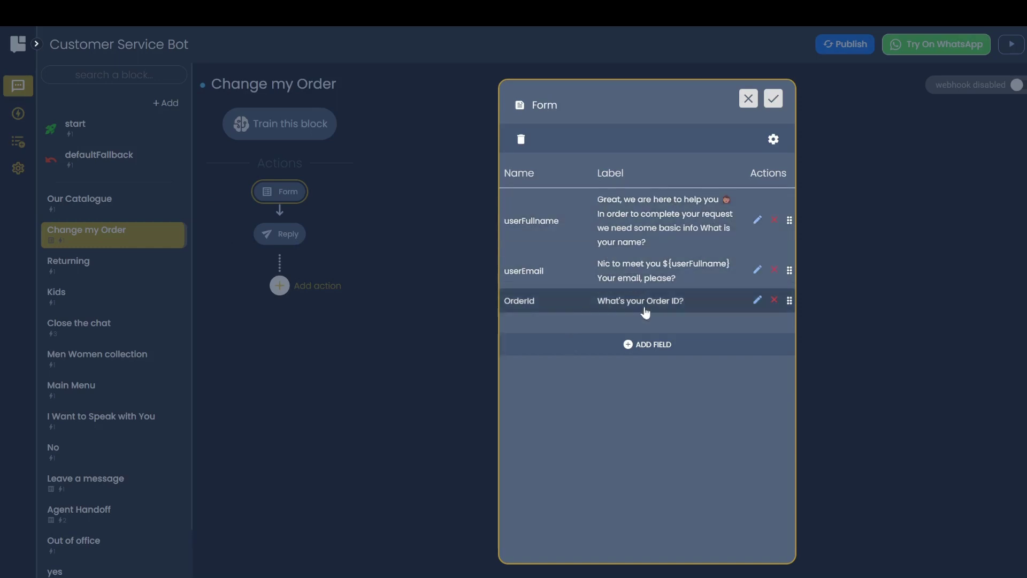
left_click(773, 98)
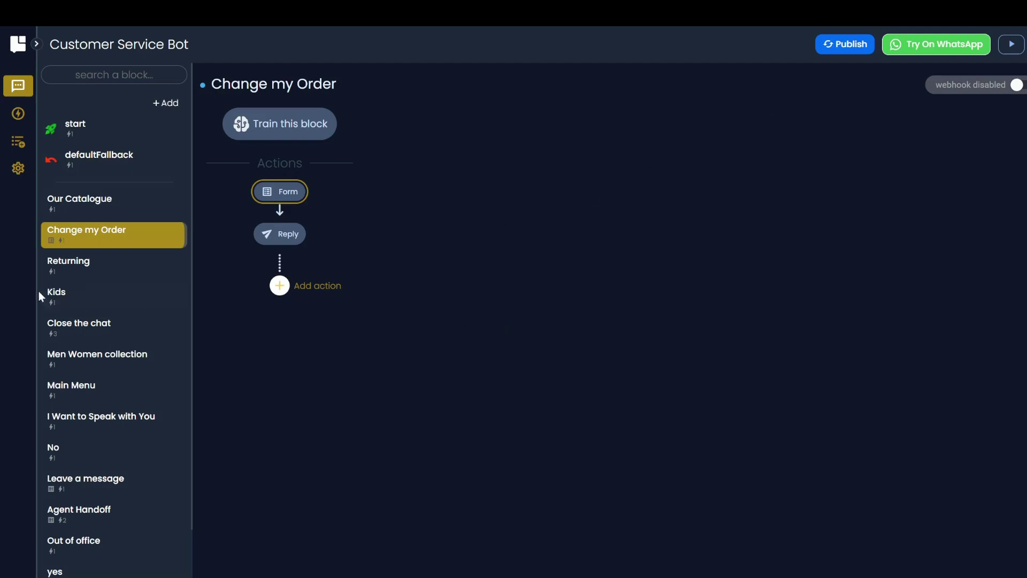
left_click(70, 333)
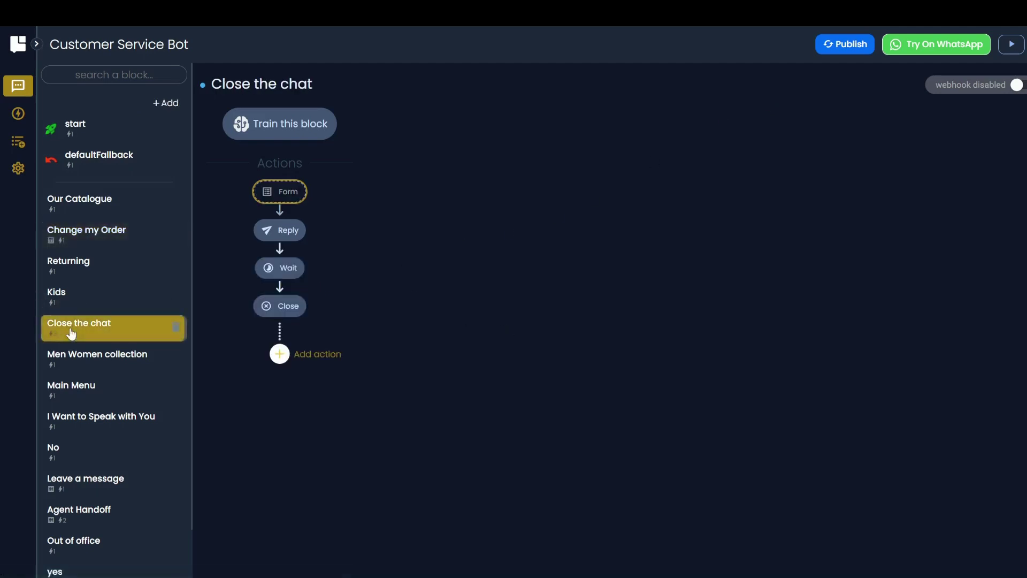
- Add 'end chat' as a training phrase for the Close the chat block
left_click(300, 117)
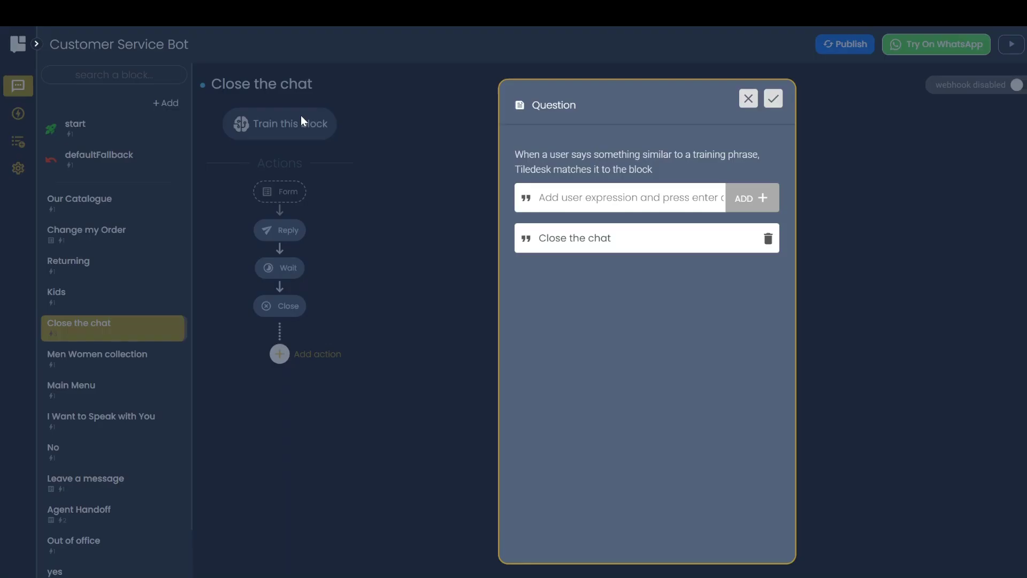
left_click(620, 198)
type("end chat")
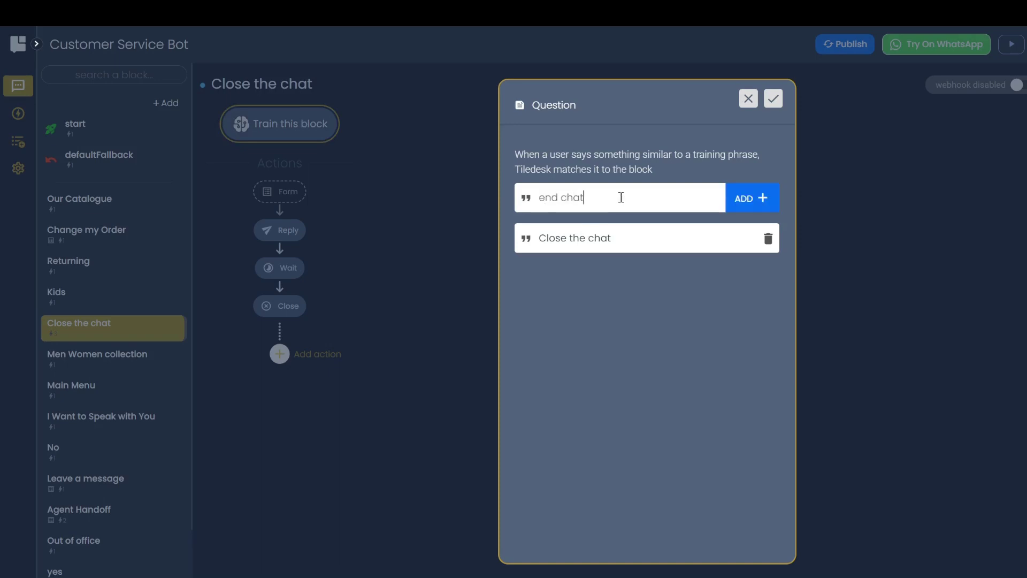
left_click(747, 197)
left_click(773, 99)
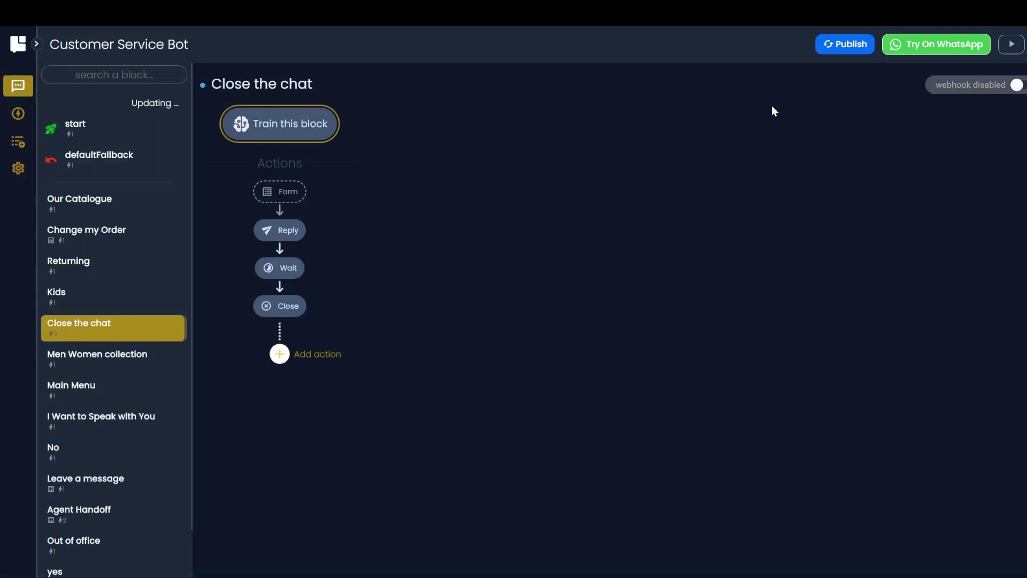
- Check the closing reply and shorten the Wait action from 6s to 1s
left_click(279, 231)
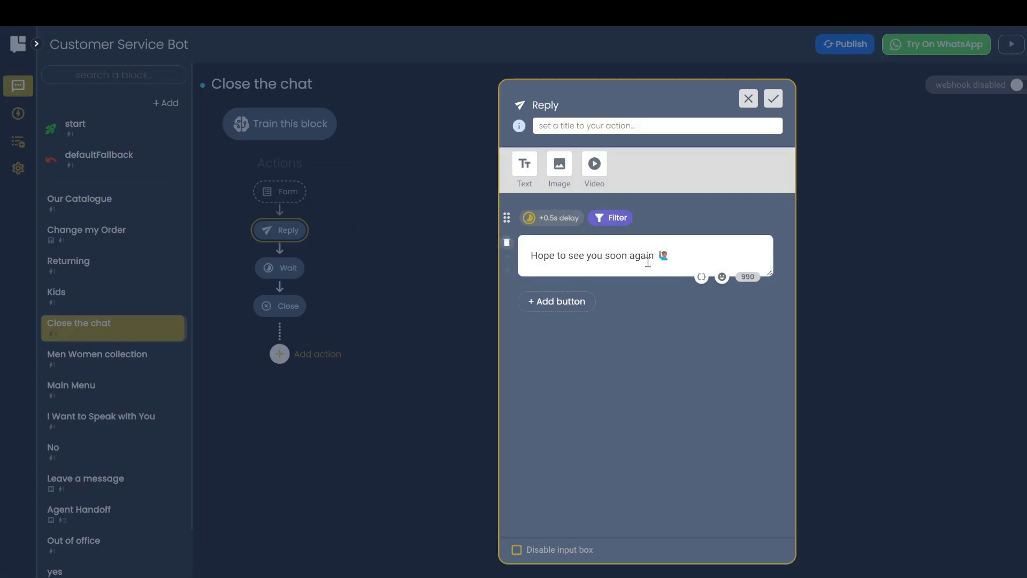
left_click(325, 284)
left_click(281, 271)
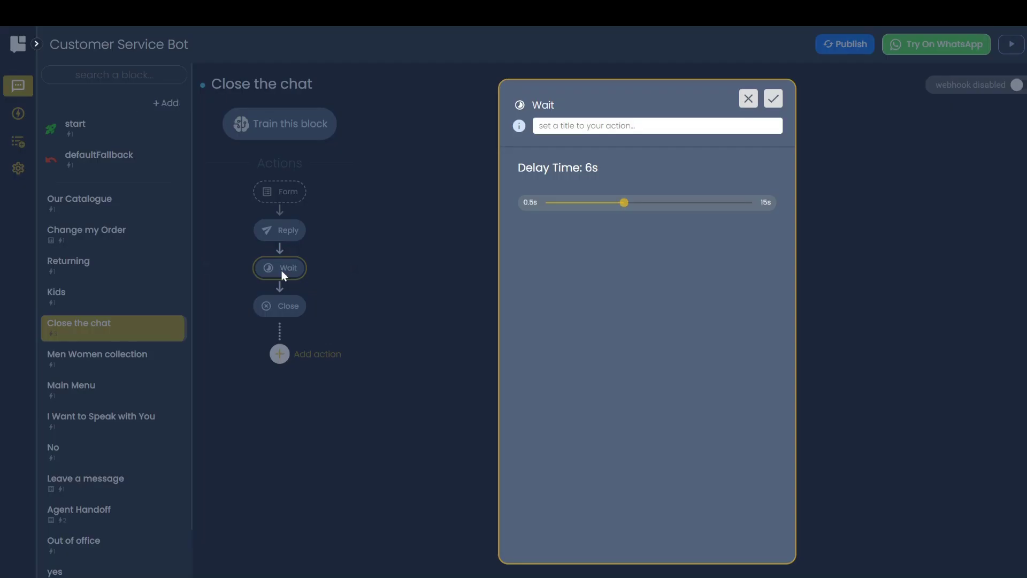
left_click(773, 99)
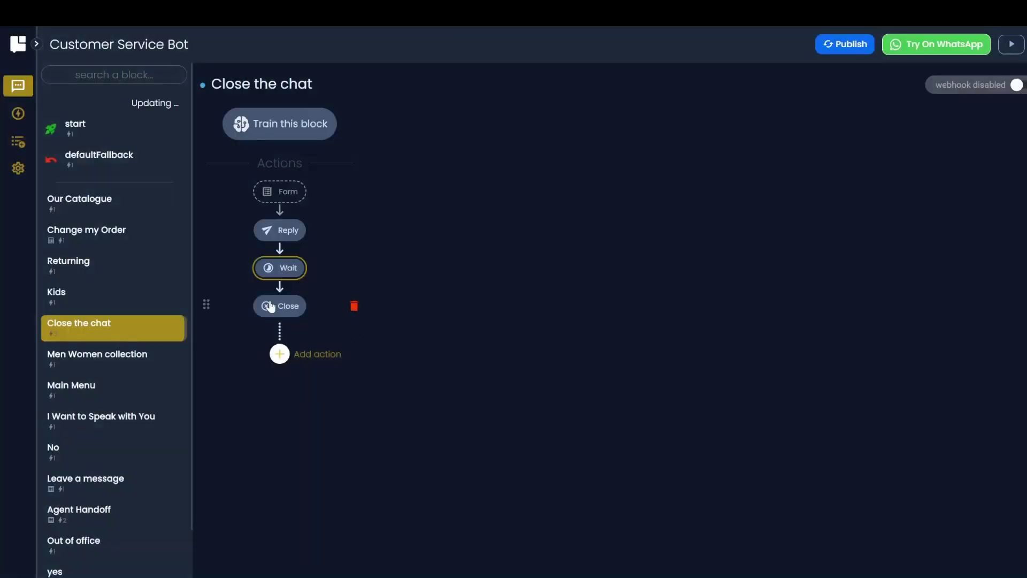
left_click(280, 267)
left_click_drag(561, 203, 557, 203)
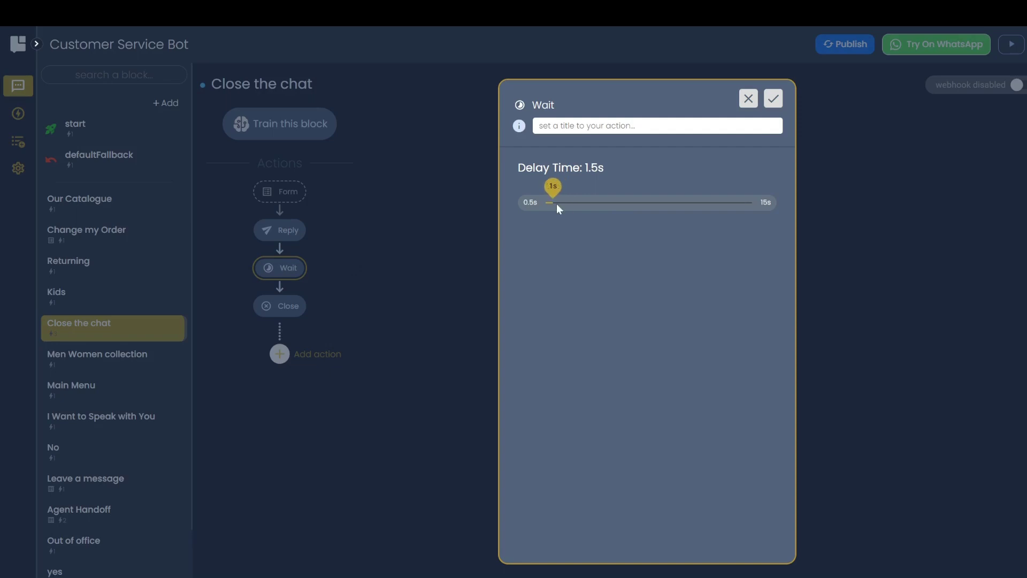
left_click(773, 99)
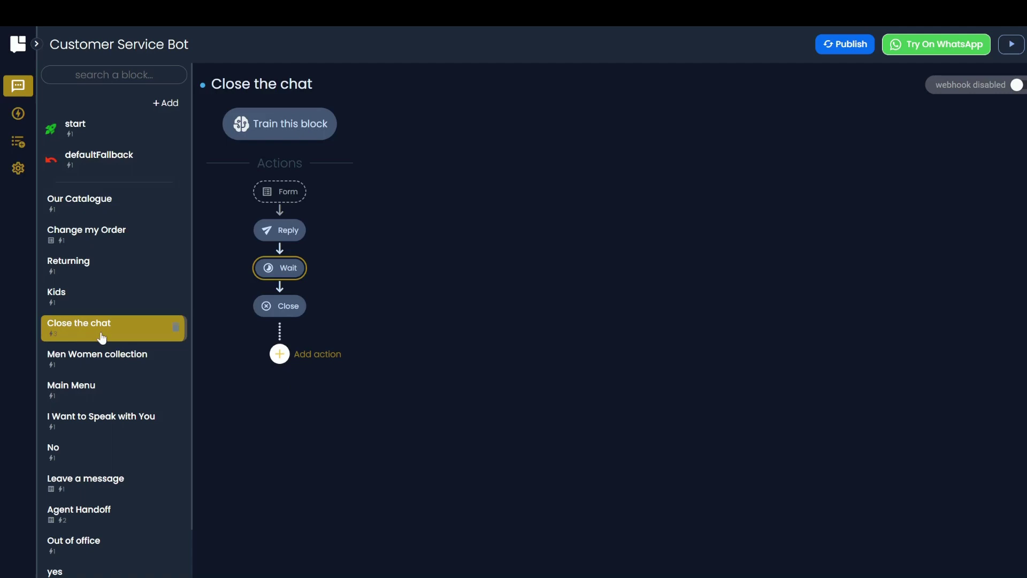
- Open the Kids block and check its reply message
left_click(73, 296)
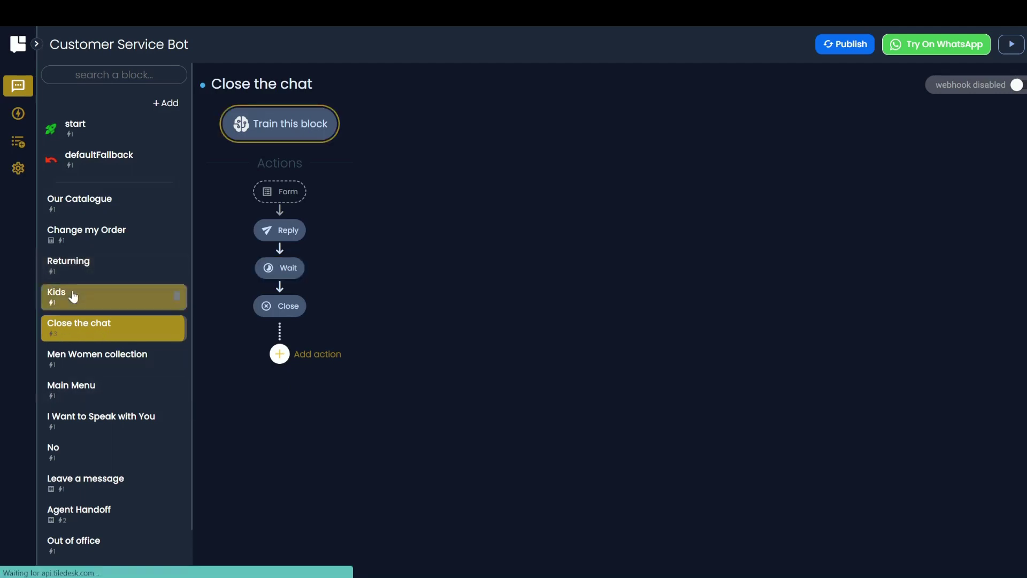
left_click(280, 236)
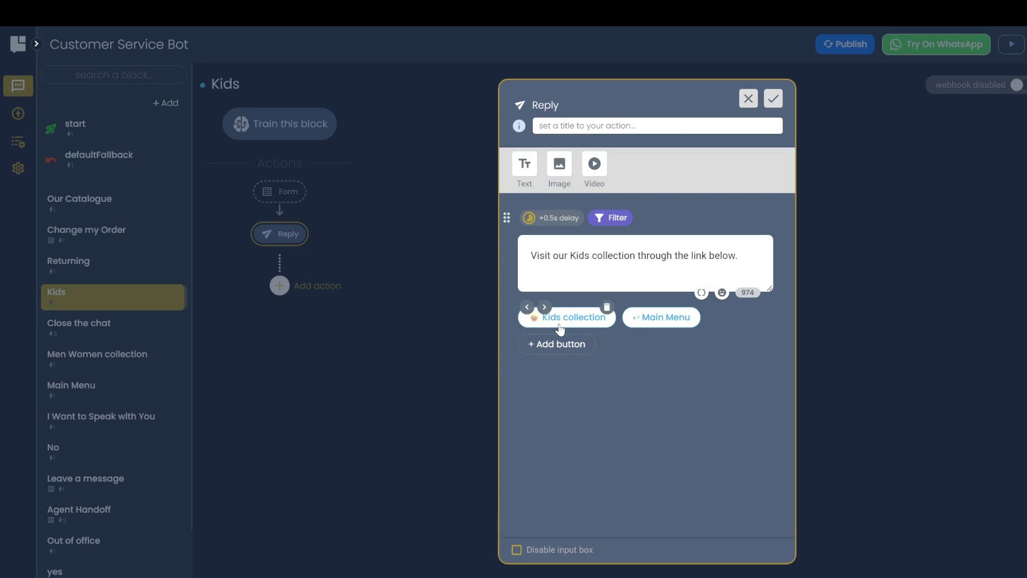
left_click(773, 98)
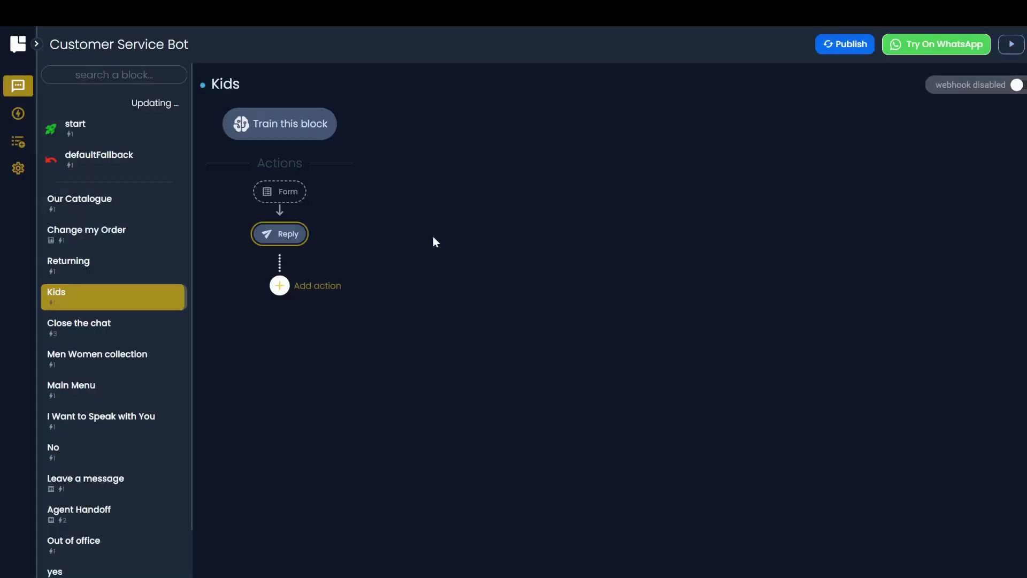
- Add 'kids selection', 'boys' and 'girls' as training phrases beside 'Kids', and save
left_click(280, 128)
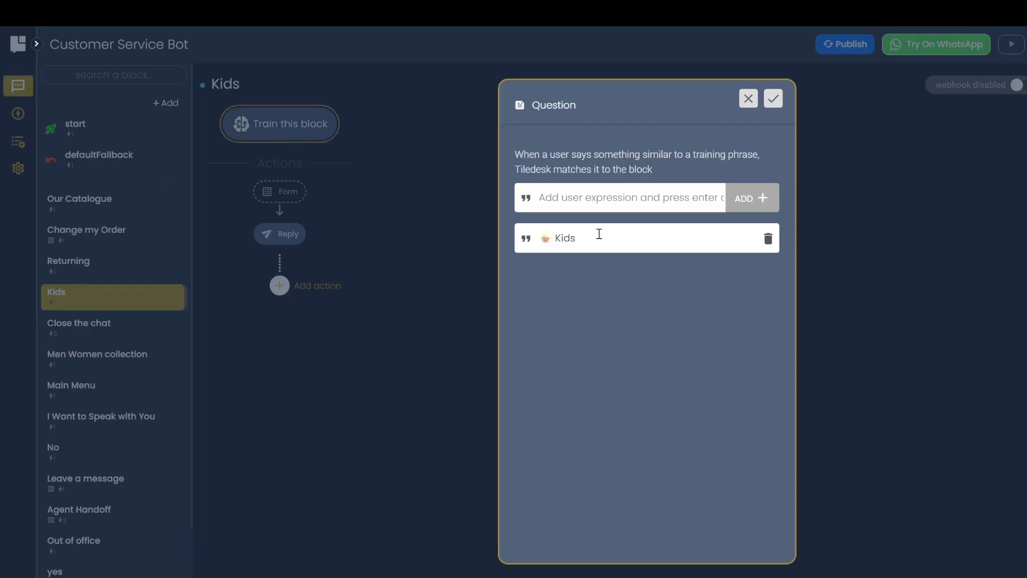
left_click_drag(577, 240, 552, 239)
left_click(606, 200)
type("k")
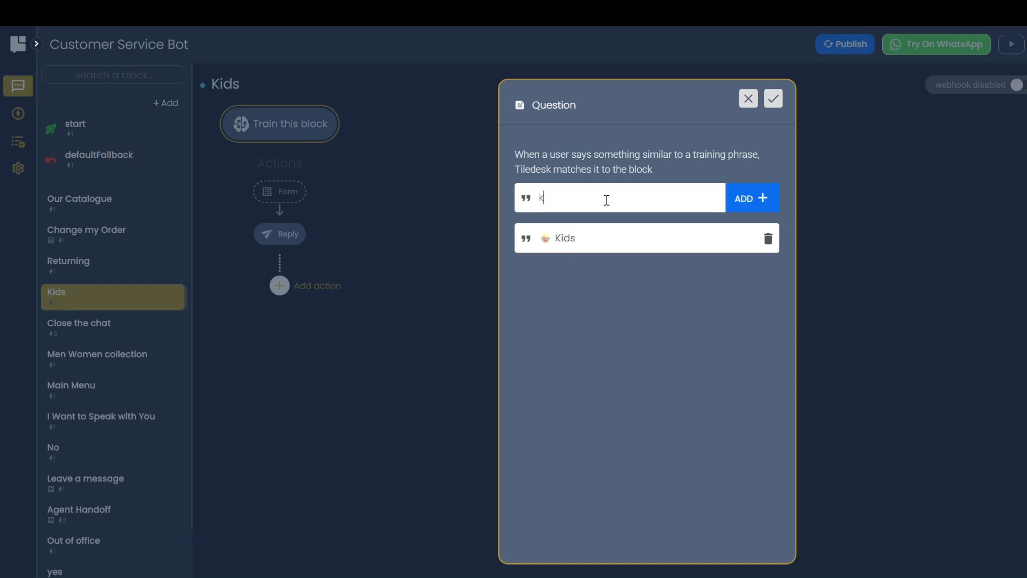
type("ids selection")
key("Return")
type("boys")
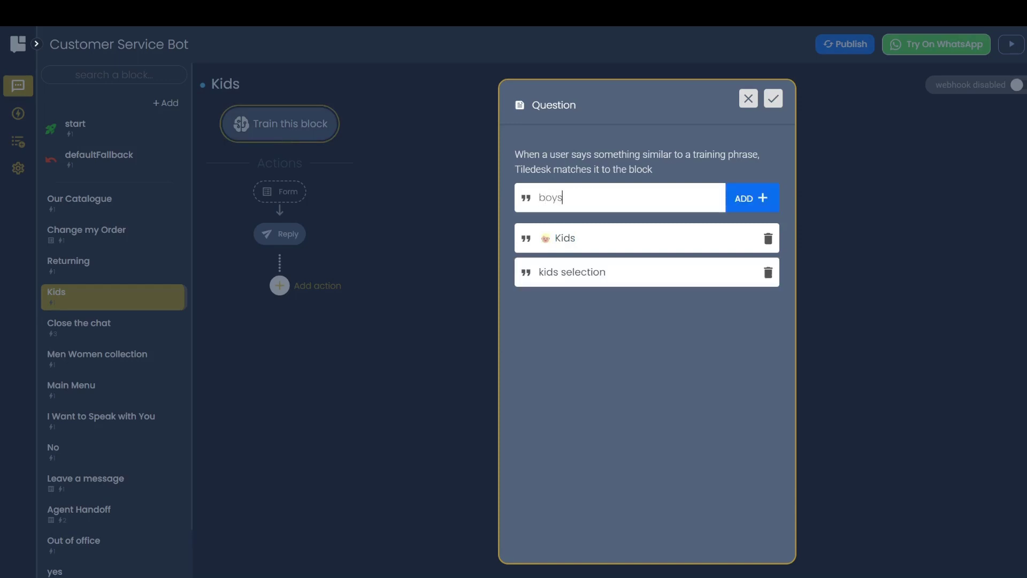
key("Return")
type("girls")
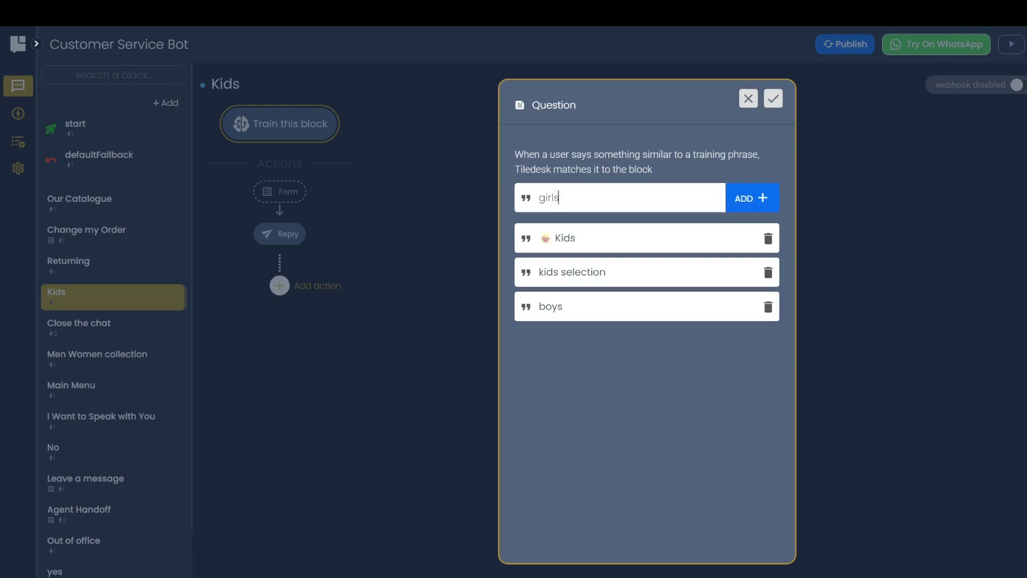
key("Return")
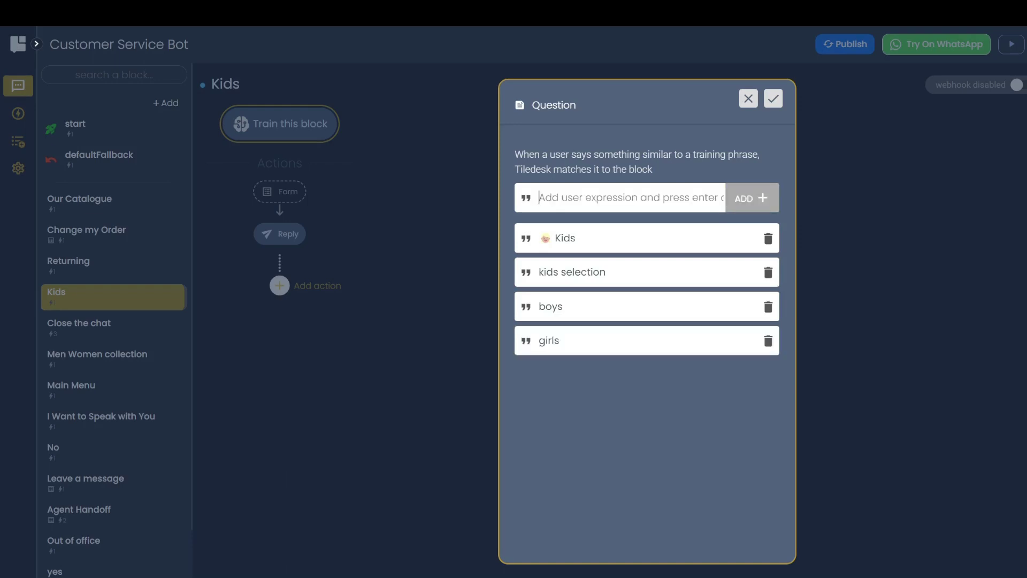
left_click(778, 102)
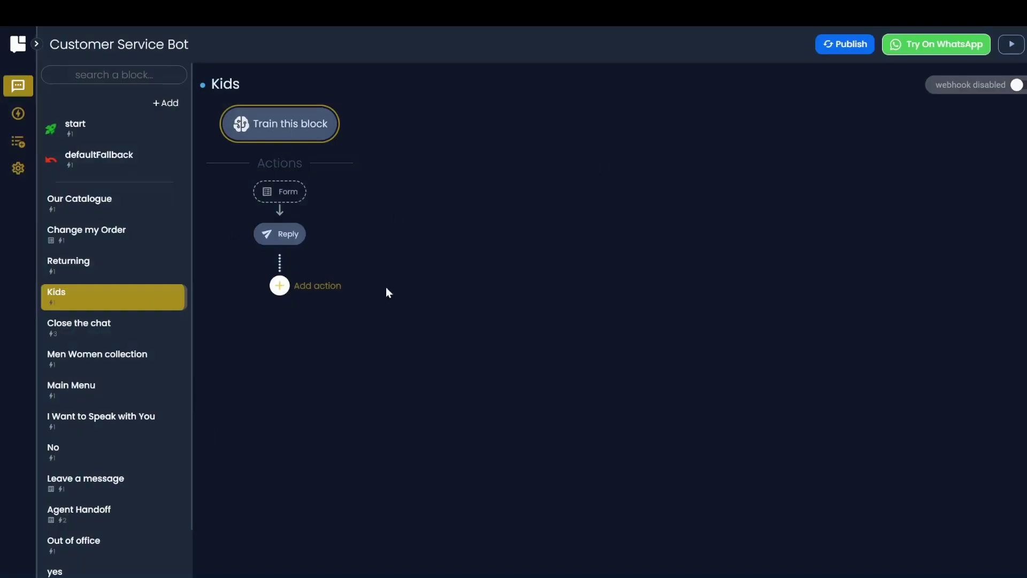
left_click(255, 127)
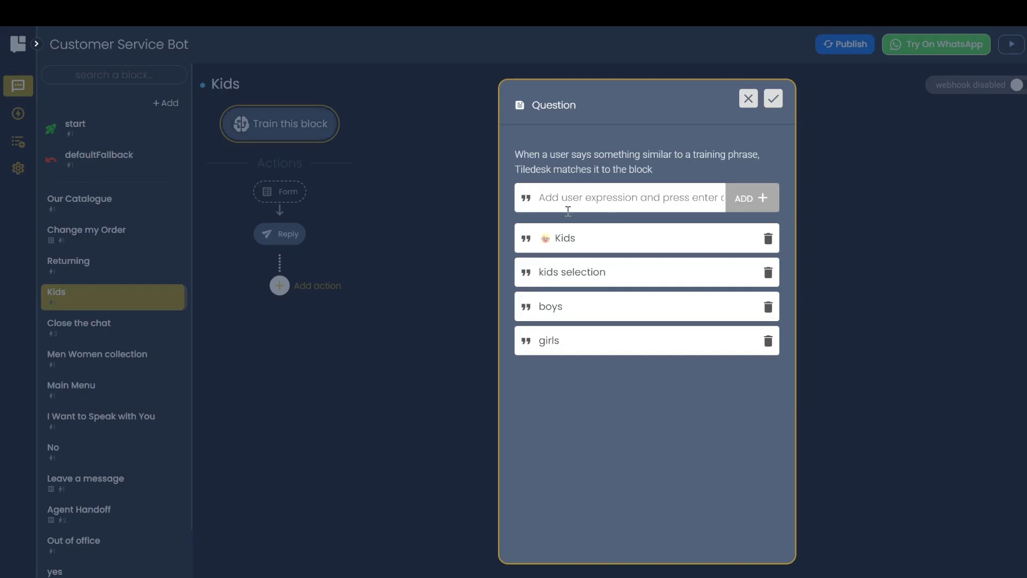
- Save the Kids block's training phrases and return to the start block
left_click(777, 107)
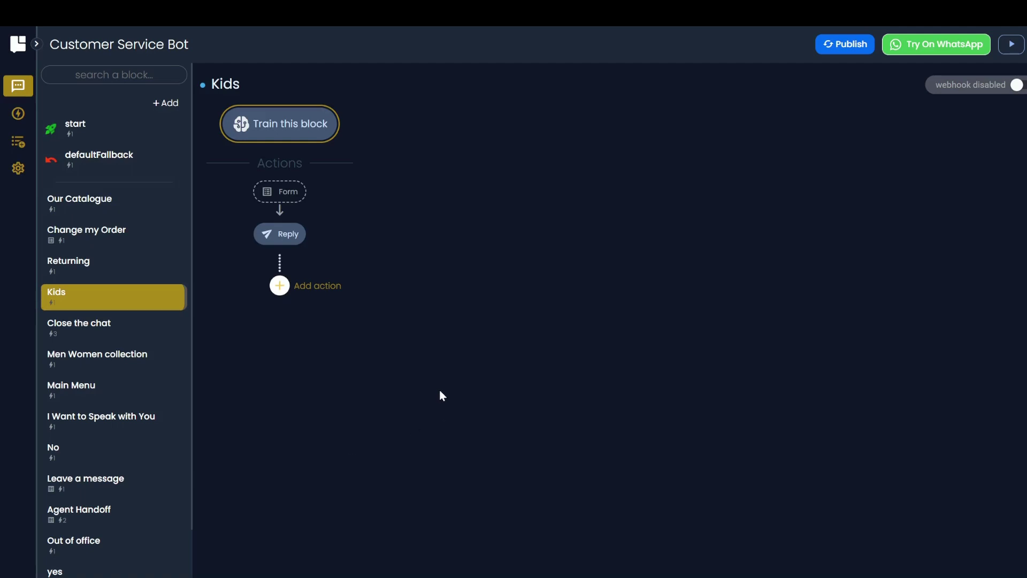
left_click(73, 129)
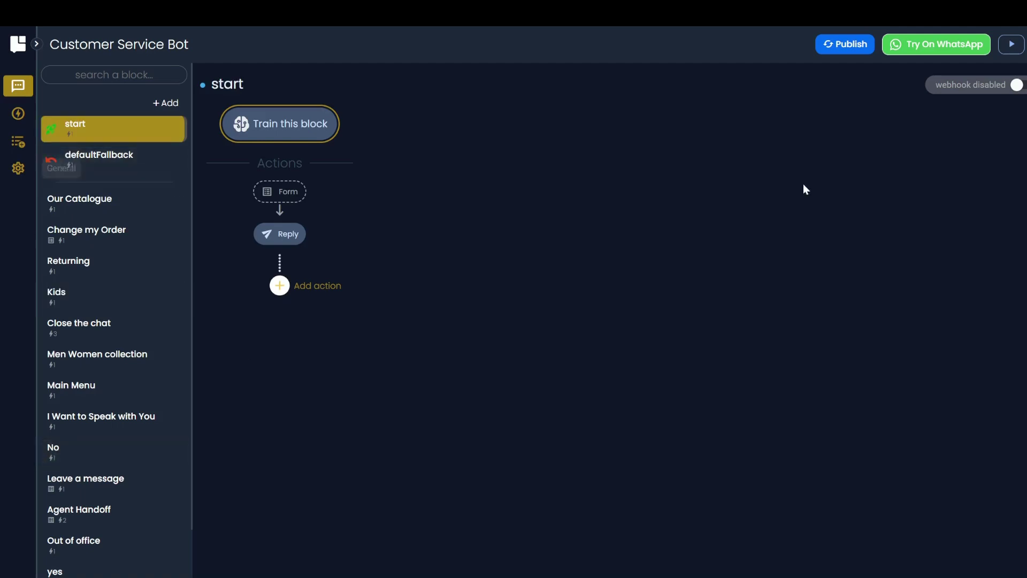
- Open the Tiledesk Srl test chat in WhatsApp Web and view the bot's options list
left_click(912, 46)
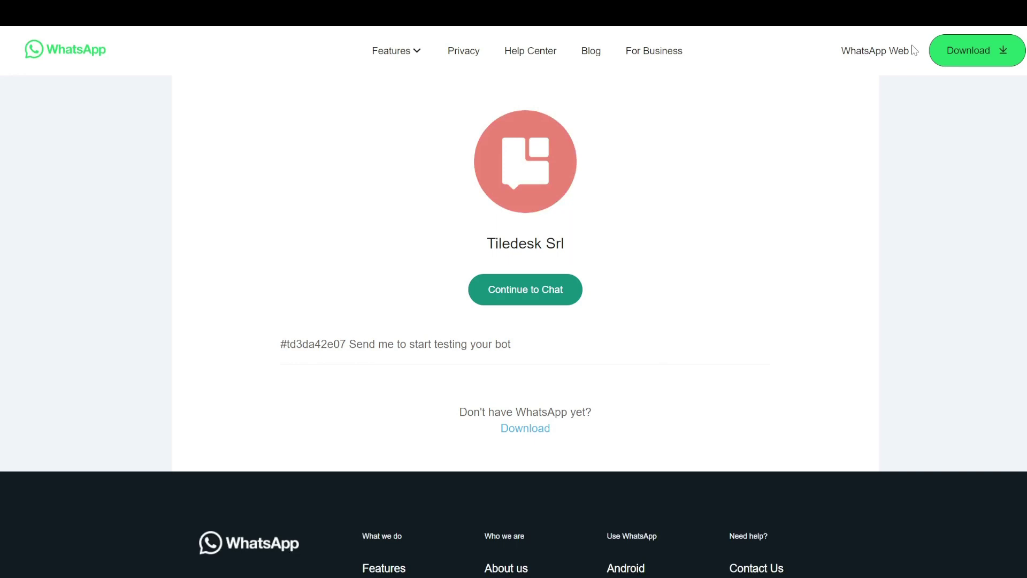
left_click(528, 282)
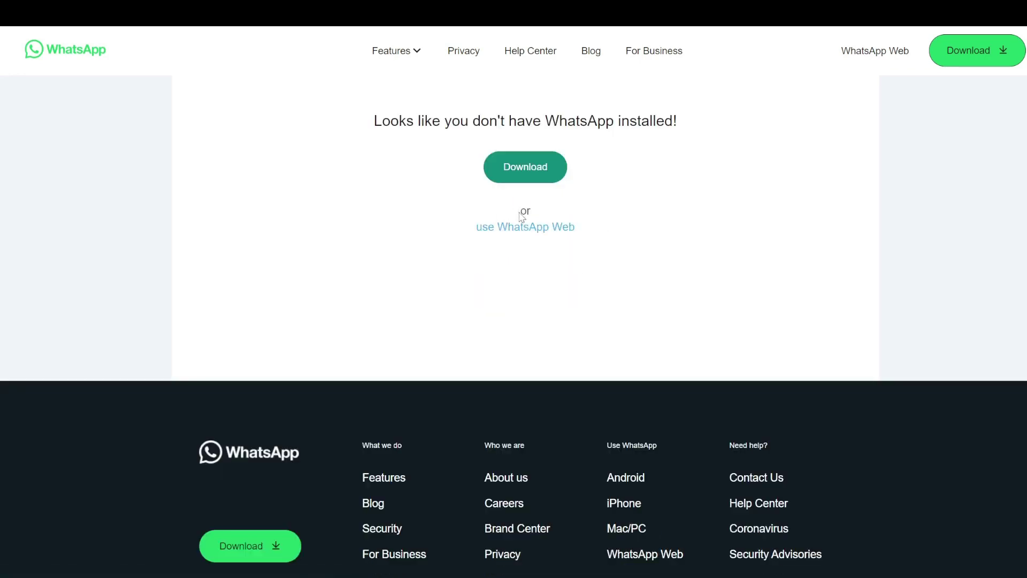
left_click(513, 226)
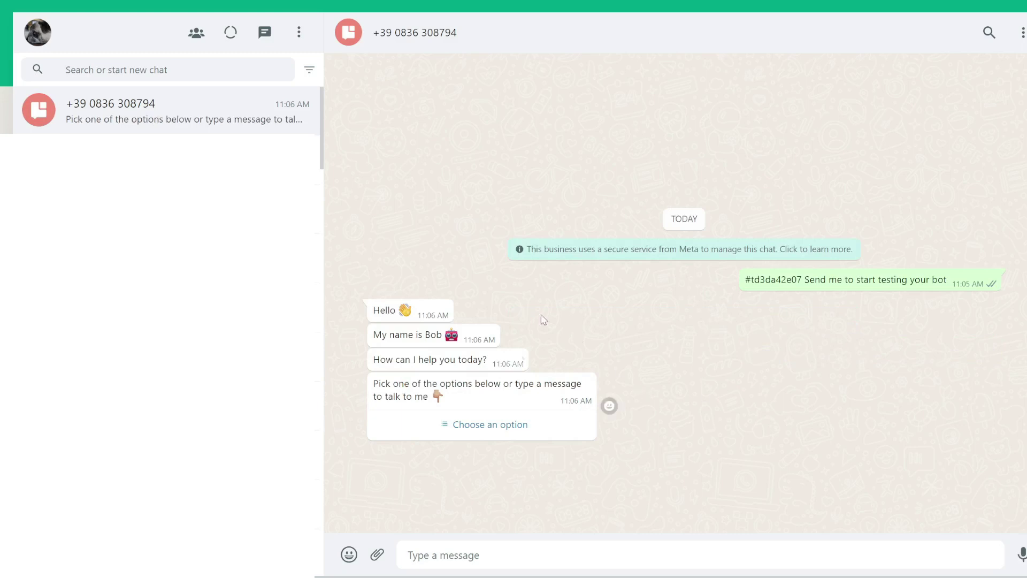
left_click(469, 427)
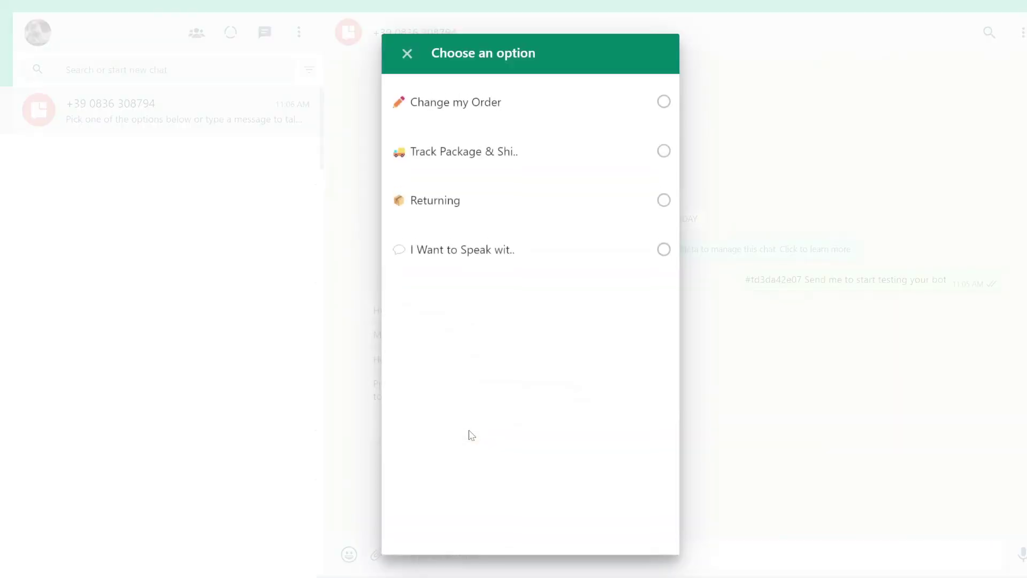
left_click(732, 383)
- Send 'kids selection' and read the bot's Kids collection reply
left_click(545, 559)
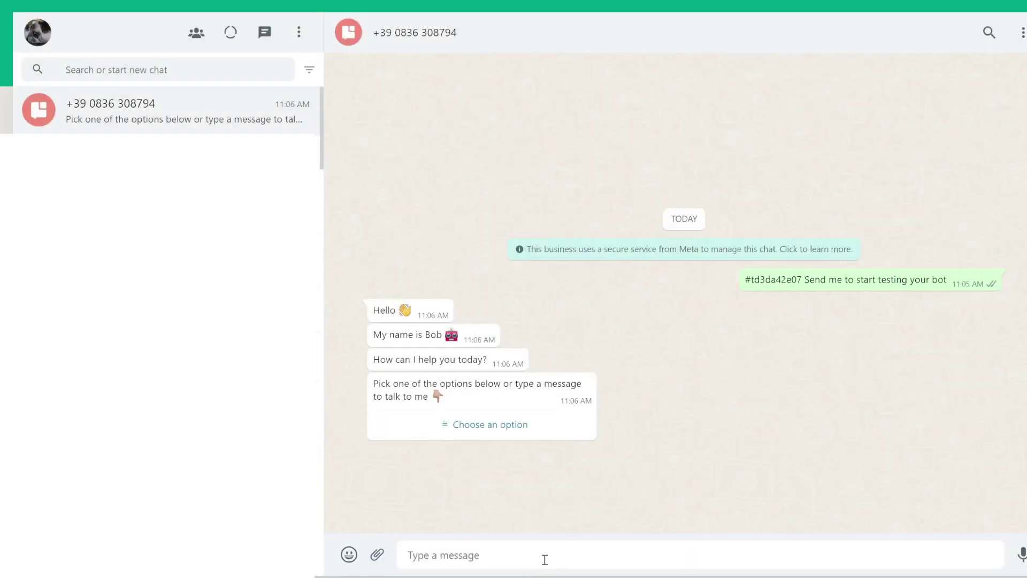
type("kids selec")
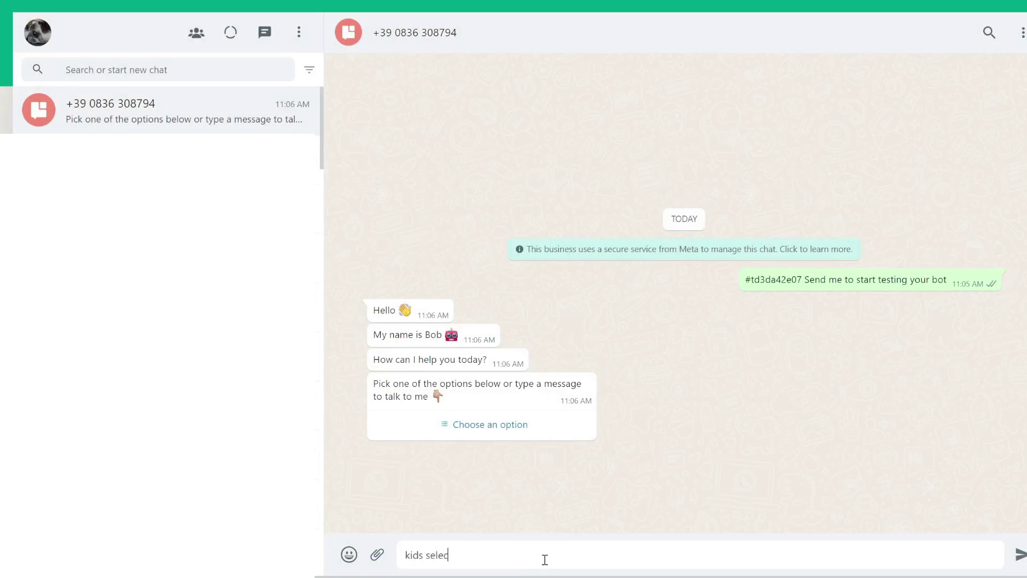
type("tion")
key("Return")
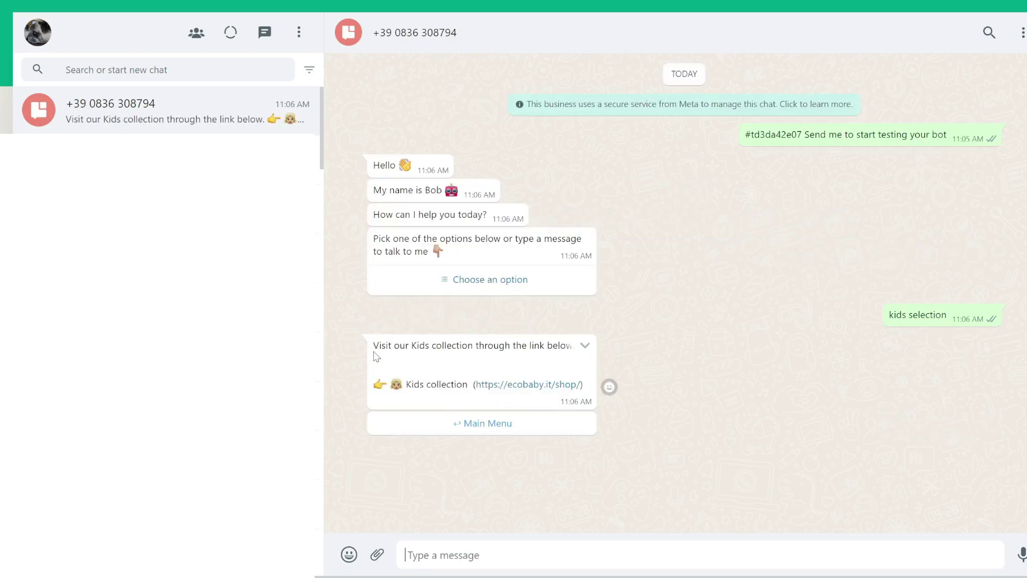
left_click_drag(375, 343, 594, 386)
left_click(508, 555)
- Send 'return an item' and then 'close the chat' to the bot
type("rete")
key("BackSpace")
key("BackSpace")
type("turn an item")
key("Return")
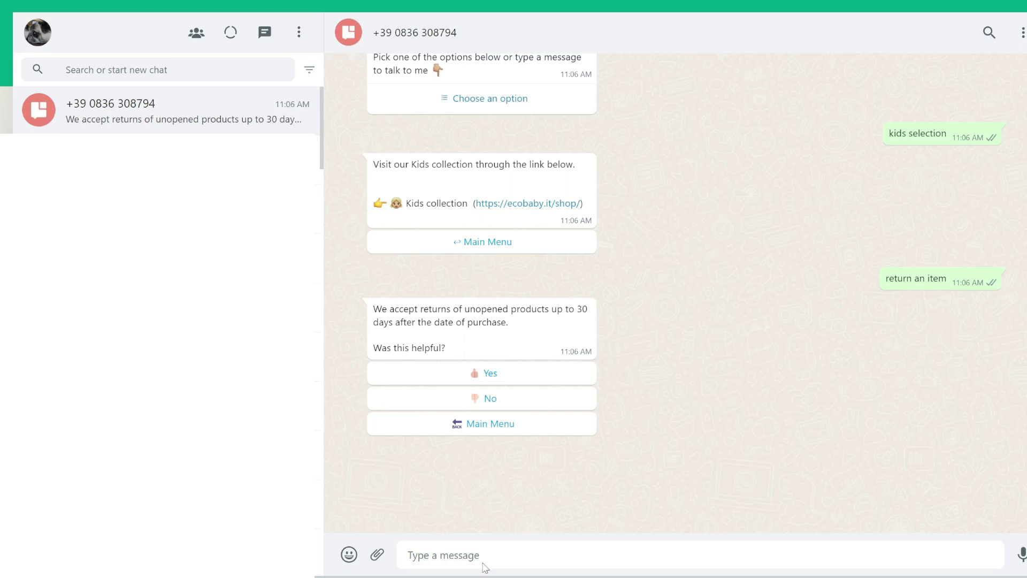
type("close the chat")
key("Return")
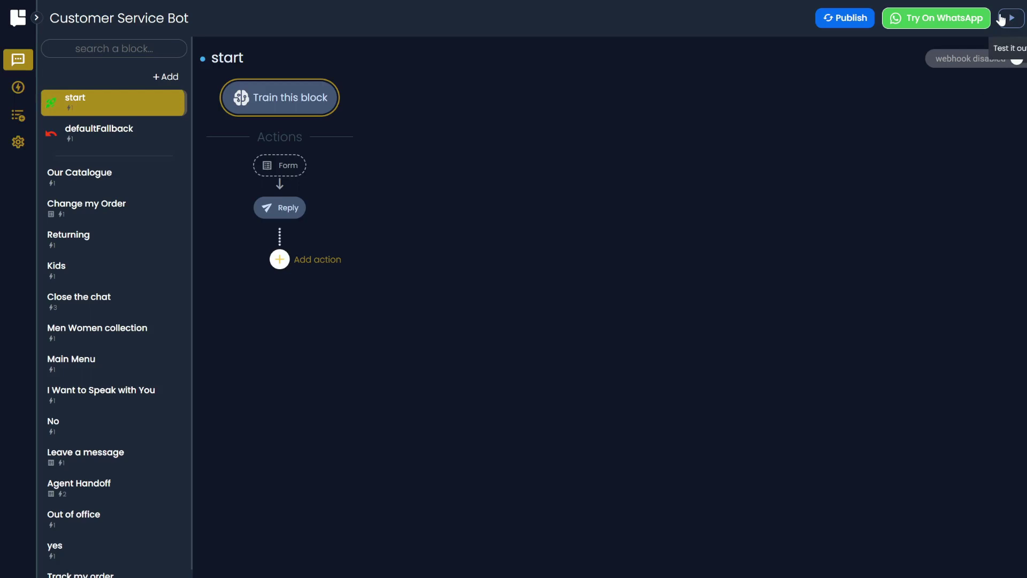
- In the web widget test page, choose Change my Order to get the name question, then close it
left_click(1001, 20)
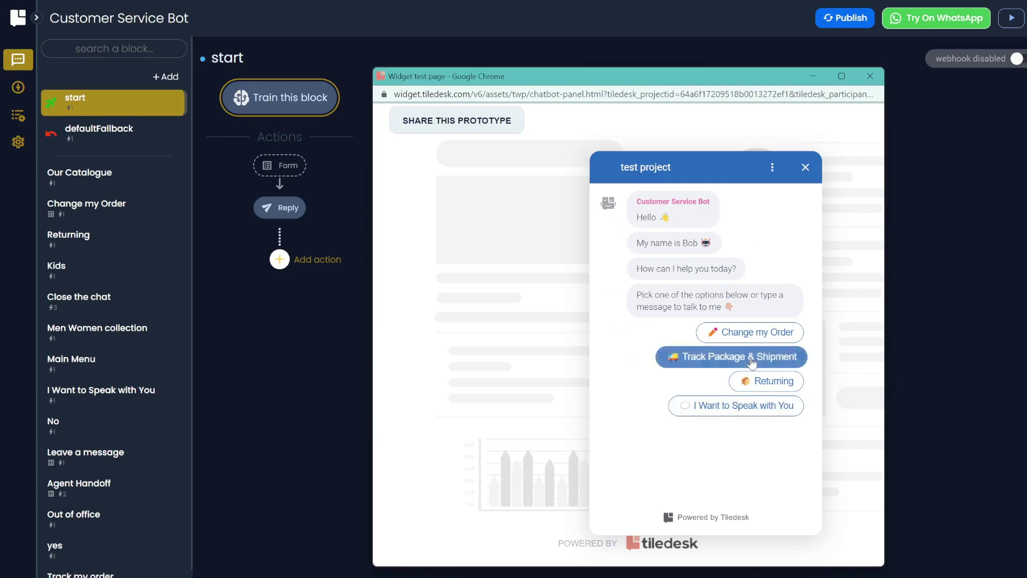
left_click(754, 332)
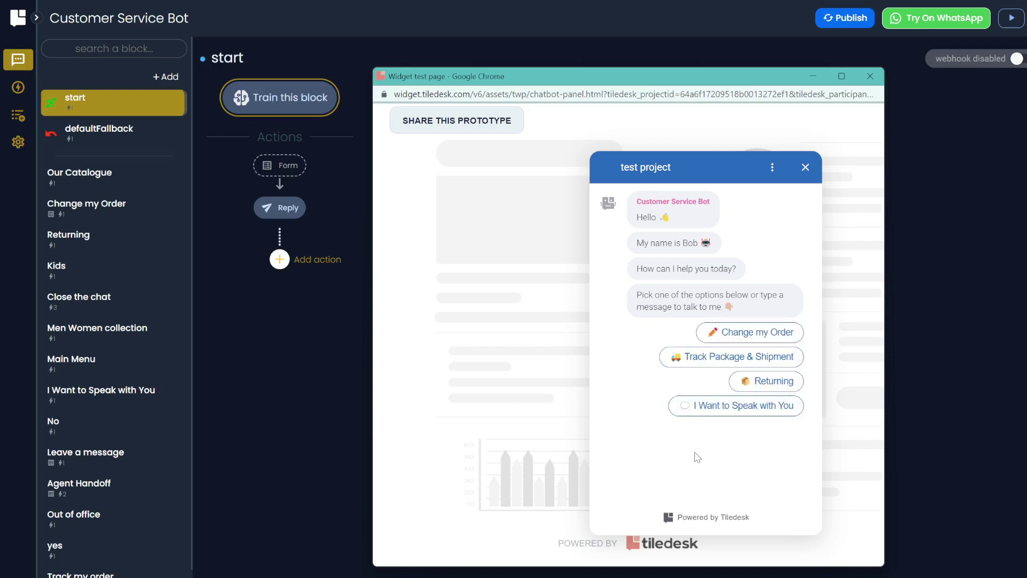
left_click(773, 332)
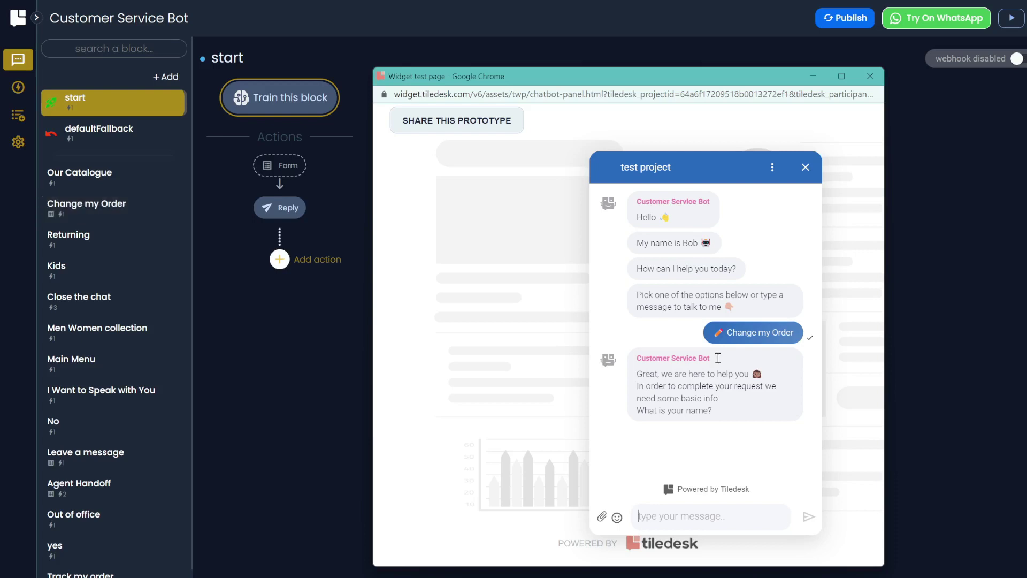
left_click(869, 76)
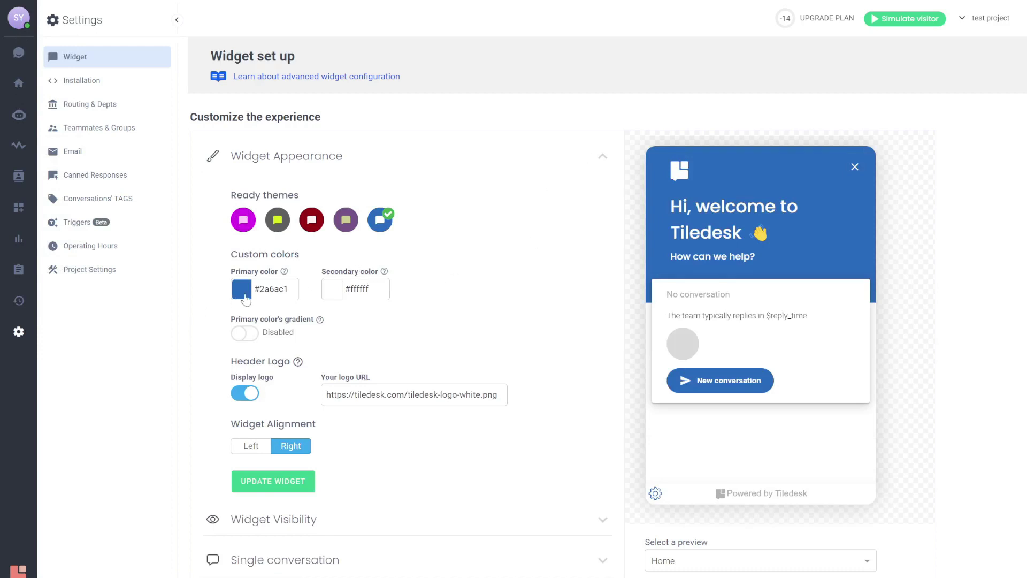
- Review widget setup: primary colour #2a6ac1, right alignment, desktop display enabled
left_click(313, 223)
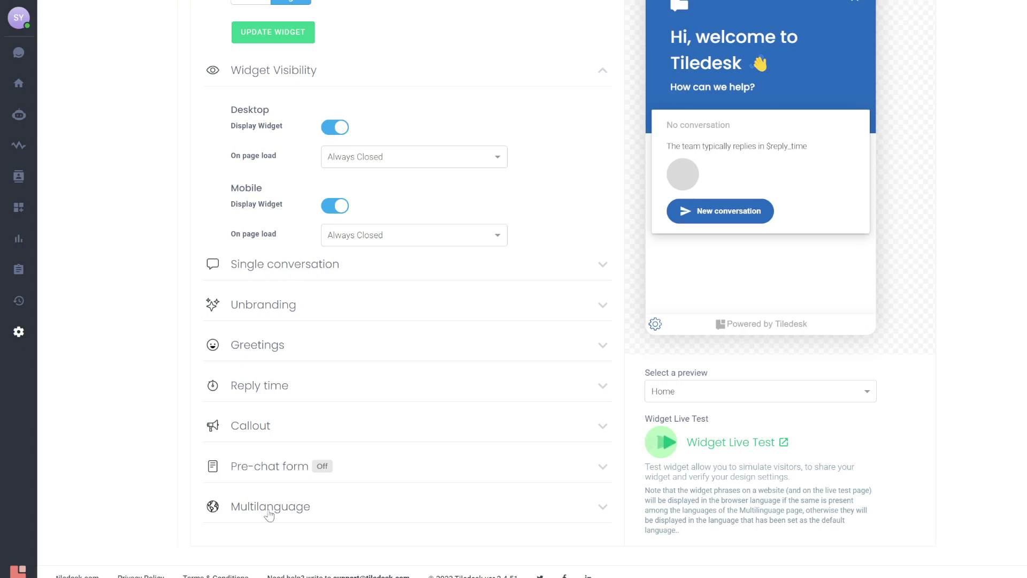
scroll(204, 353, "up", 8)
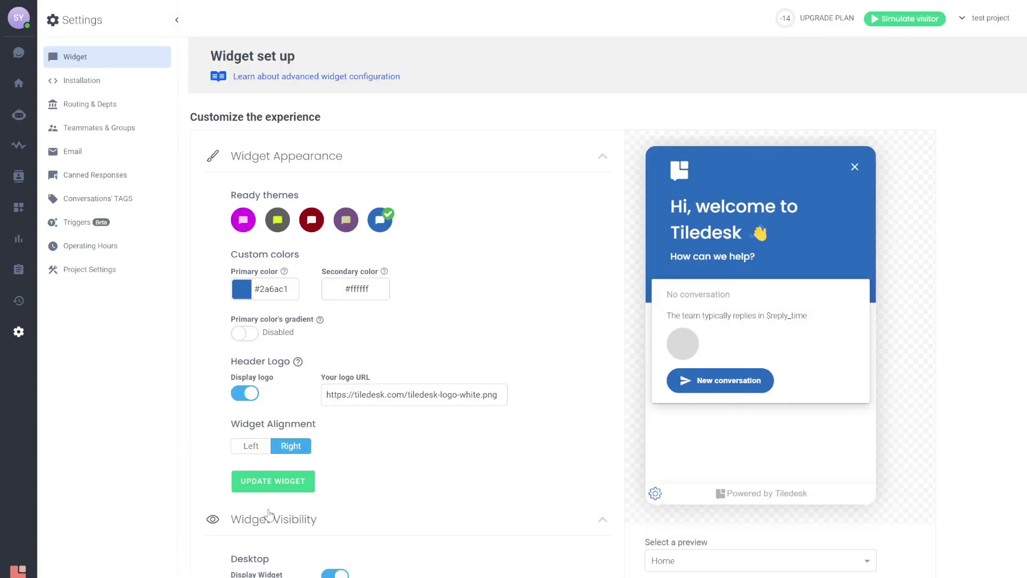
- Expand the Javascript option on the Installation page to show the widget script
left_click(100, 82)
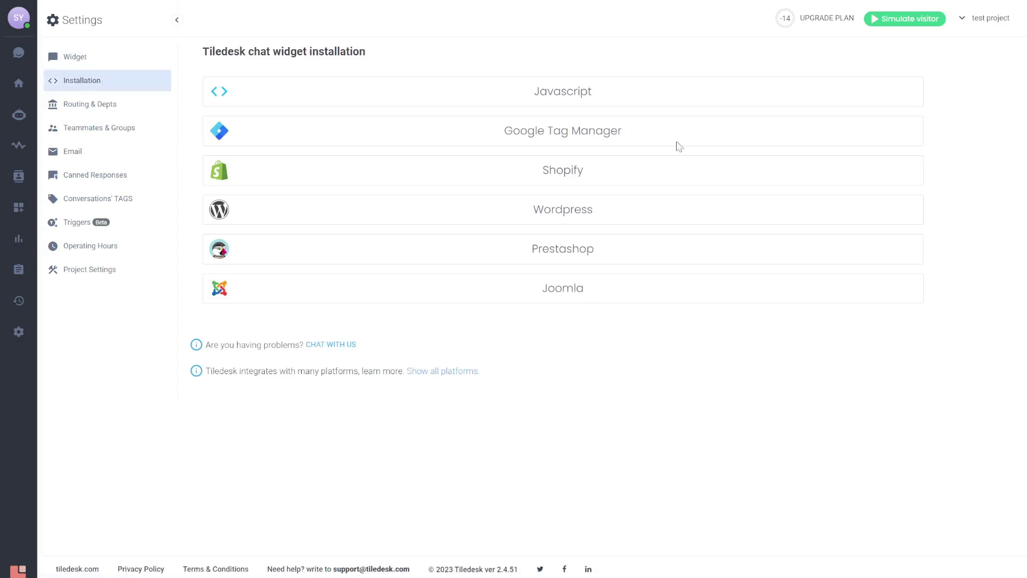
left_click(514, 95)
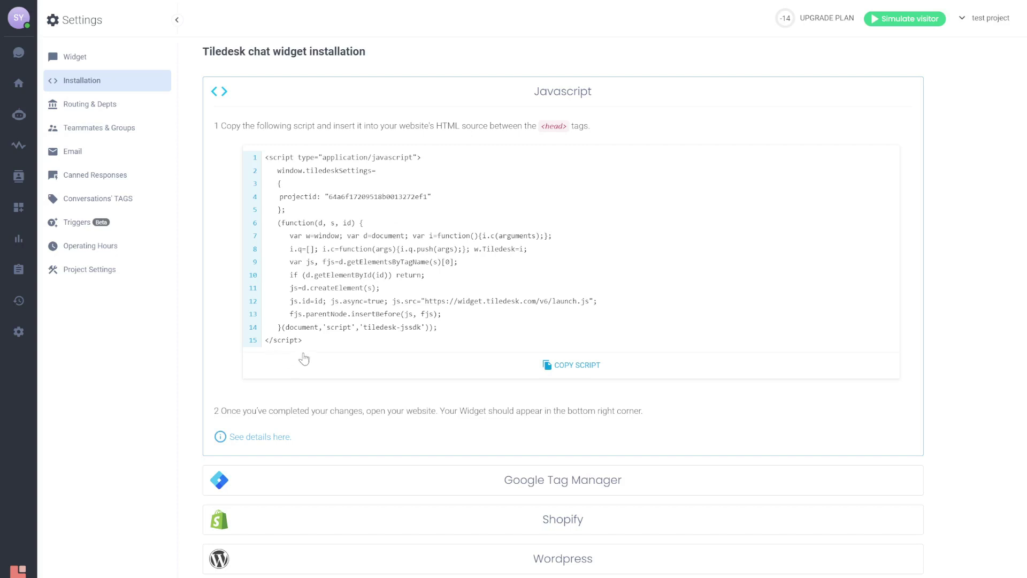